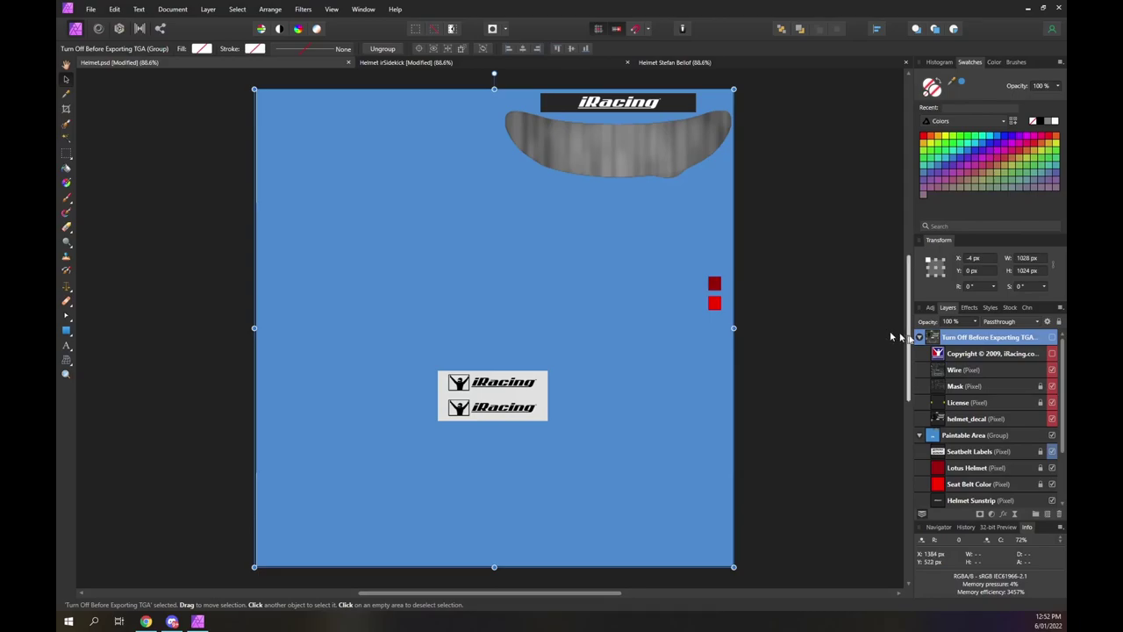
Step: Show the 'Turn Off Before Exporting TGA' overlays, keep Copyright hidden and check the Wire layer
left_click(1053, 339)
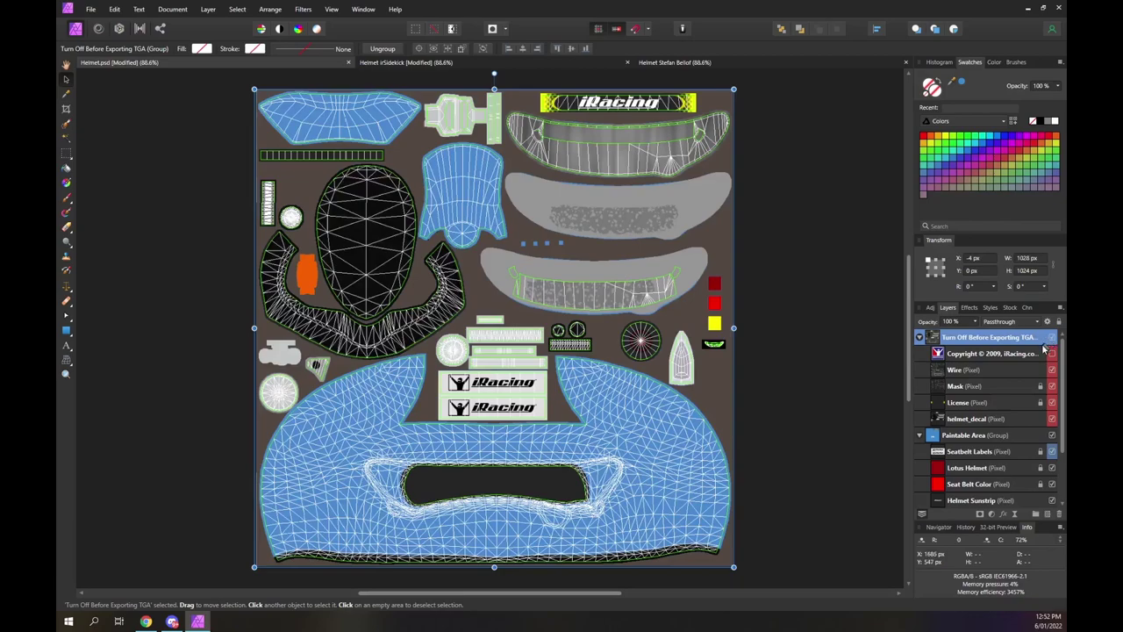
left_click(1051, 354)
left_click(1052, 354)
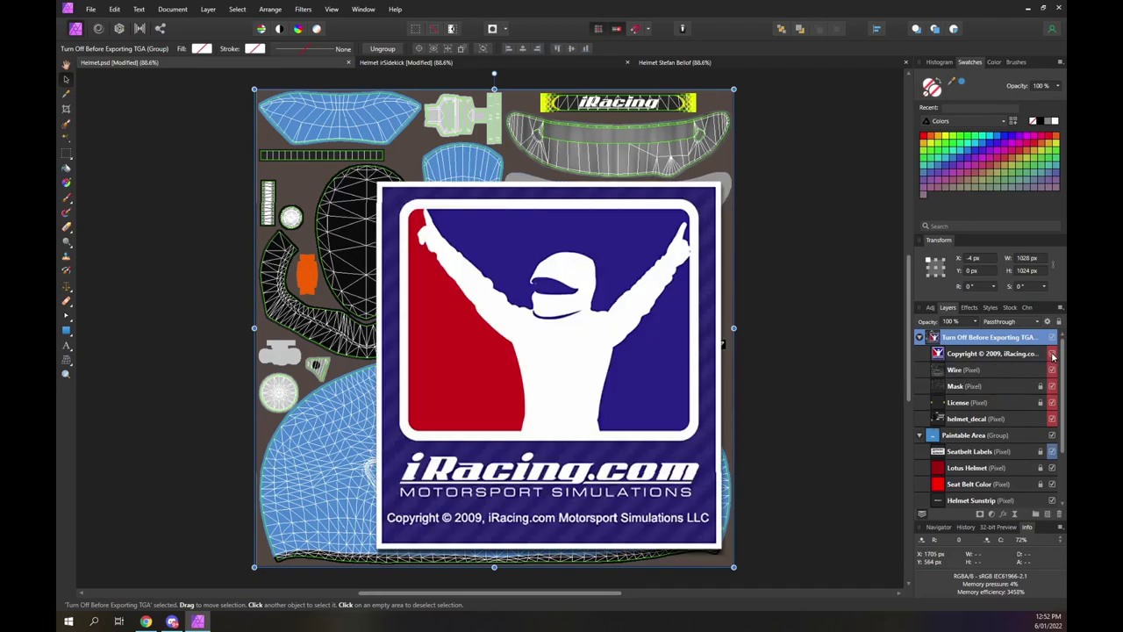
left_click(1053, 355)
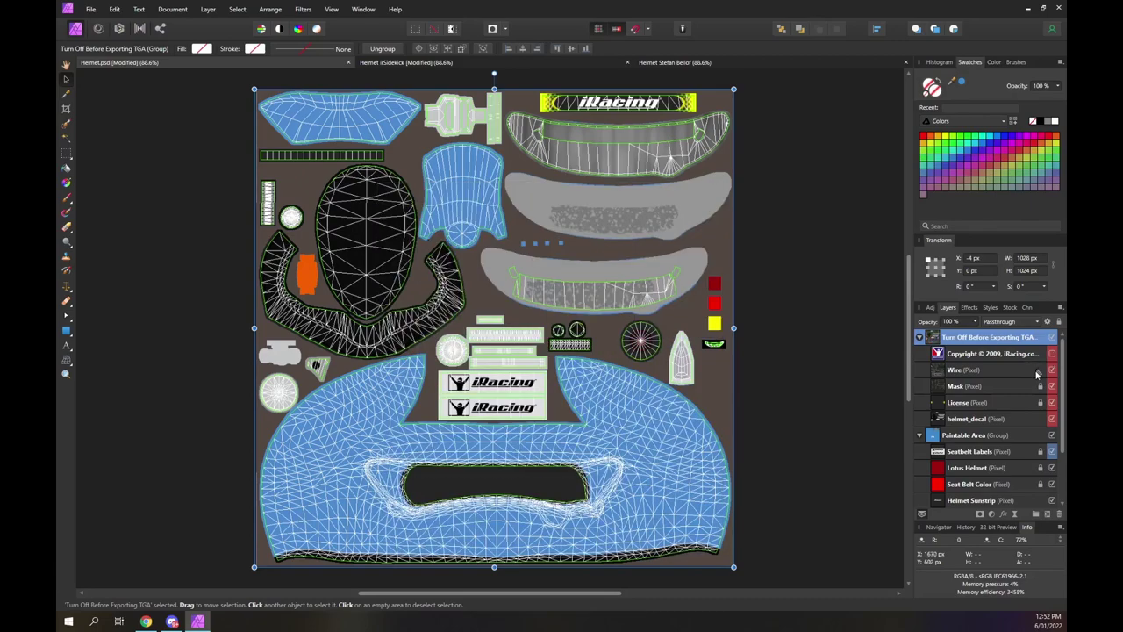
left_click(1052, 371)
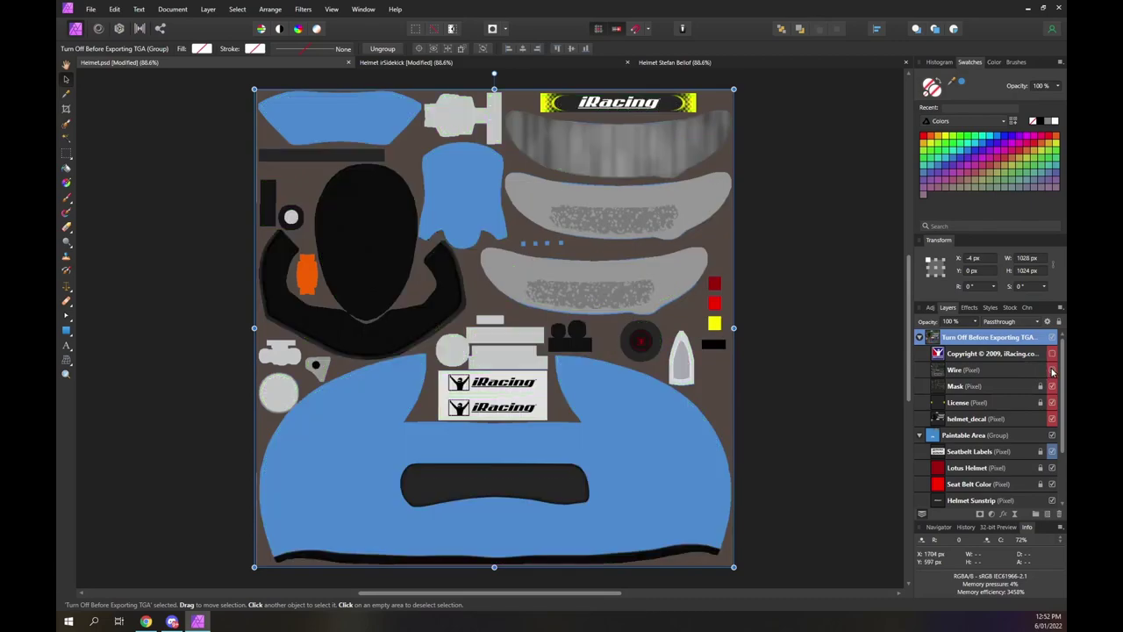
left_click(1053, 371)
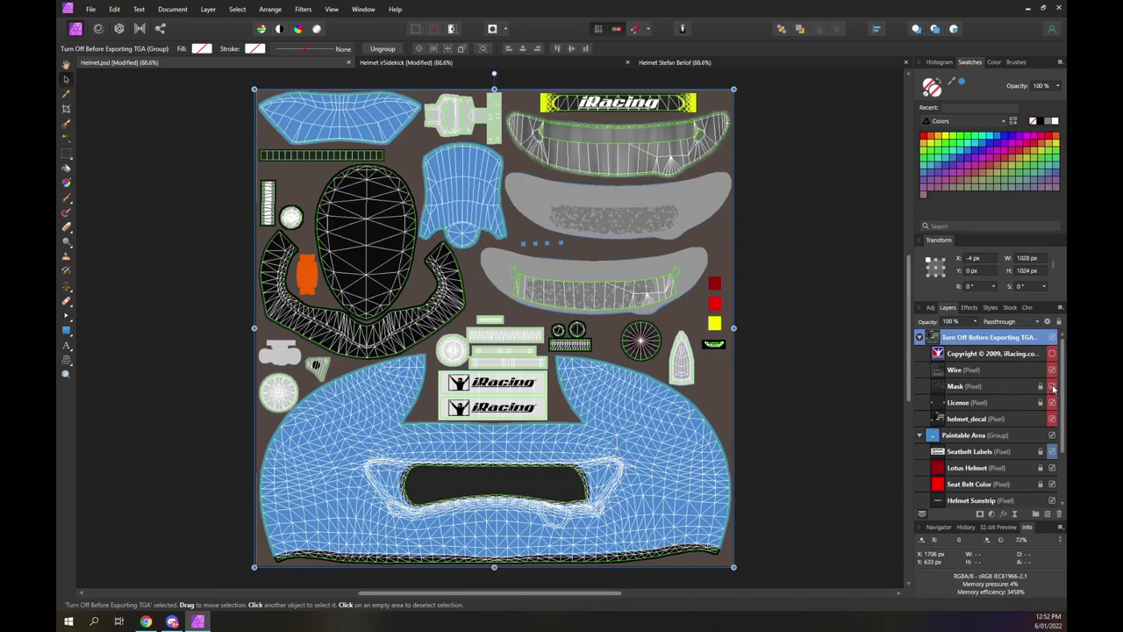
Step: Toggle the Mask and License layers off and back on to see what they cover
left_click(1052, 387)
left_click(1052, 387)
left_click(1052, 403)
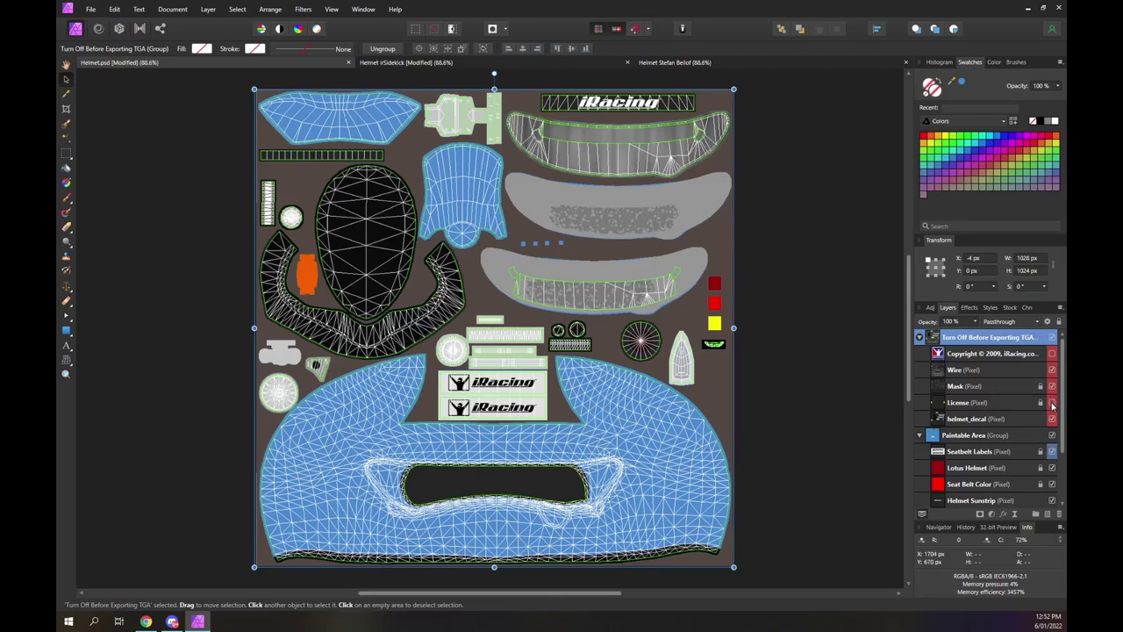
left_click(1052, 403)
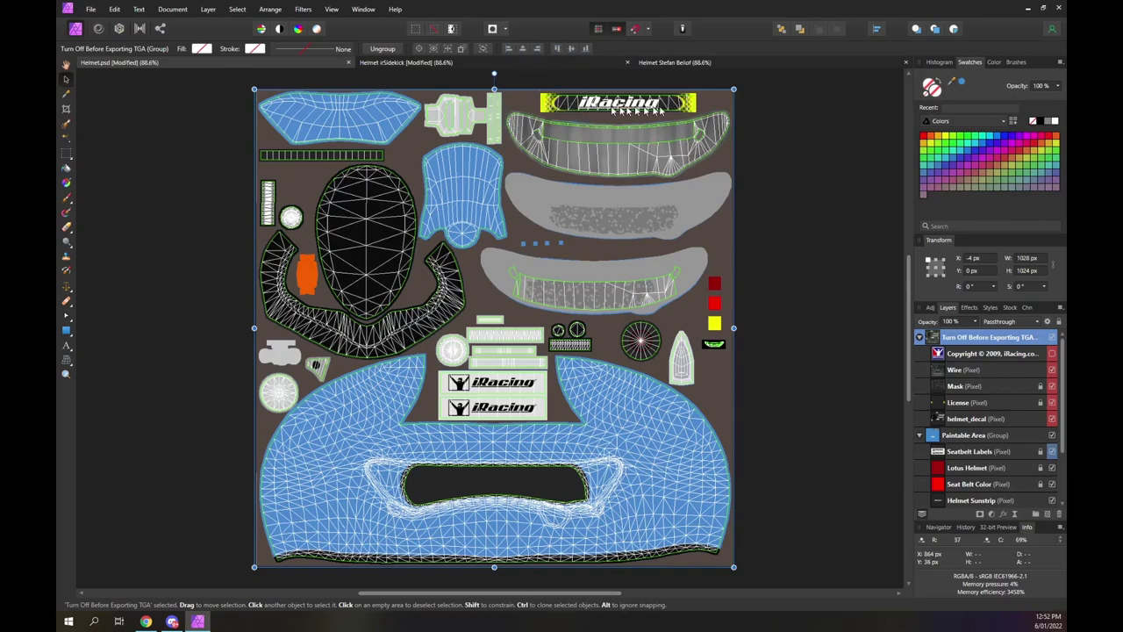
left_click(691, 105)
Step: Compare the helmet_decal layer off and on, leaving it visible
left_click(1052, 419)
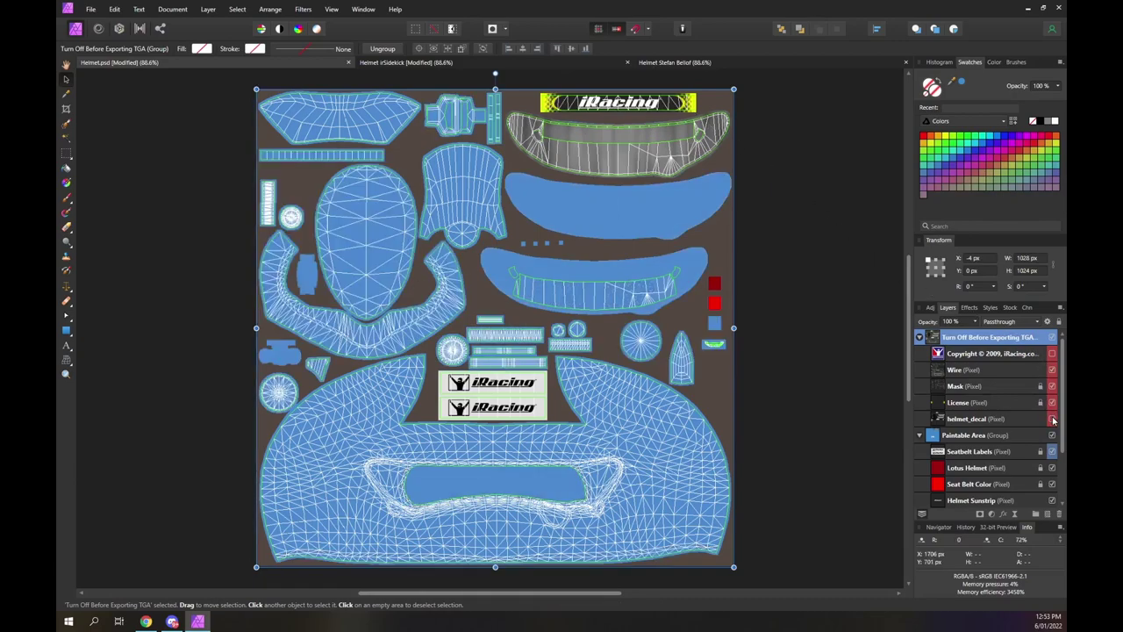
left_click(1052, 419)
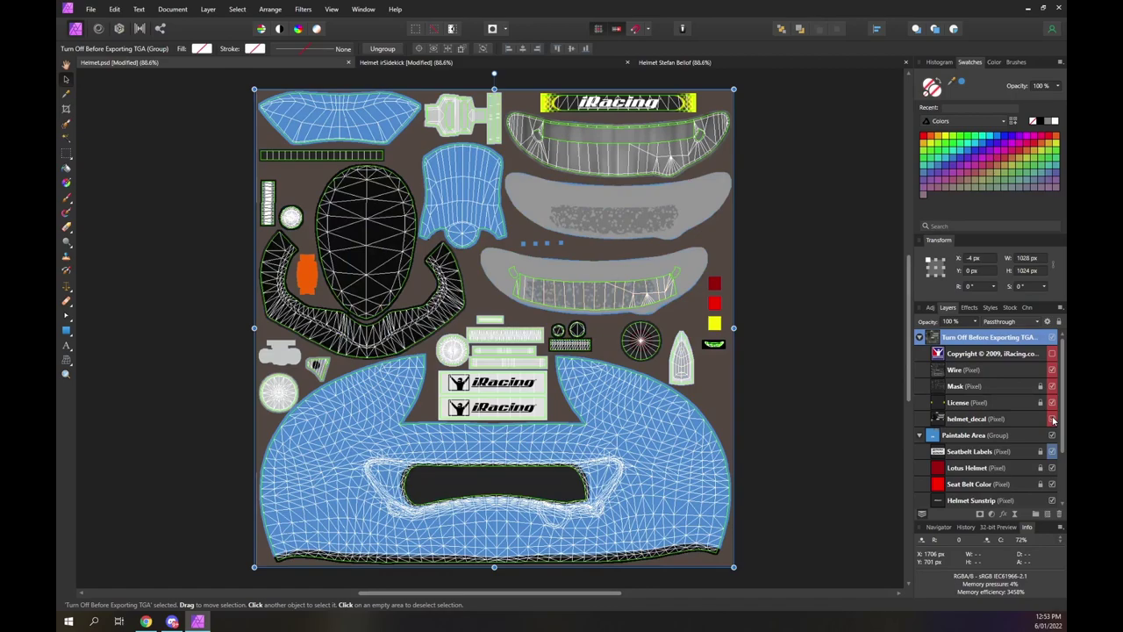
left_click(1052, 419)
left_click(1052, 418)
Step: Hide the Seatbelt Labels and Seat Belt Color layers in Paintable Area, then select Helmet Sunstrip
left_click(979, 435)
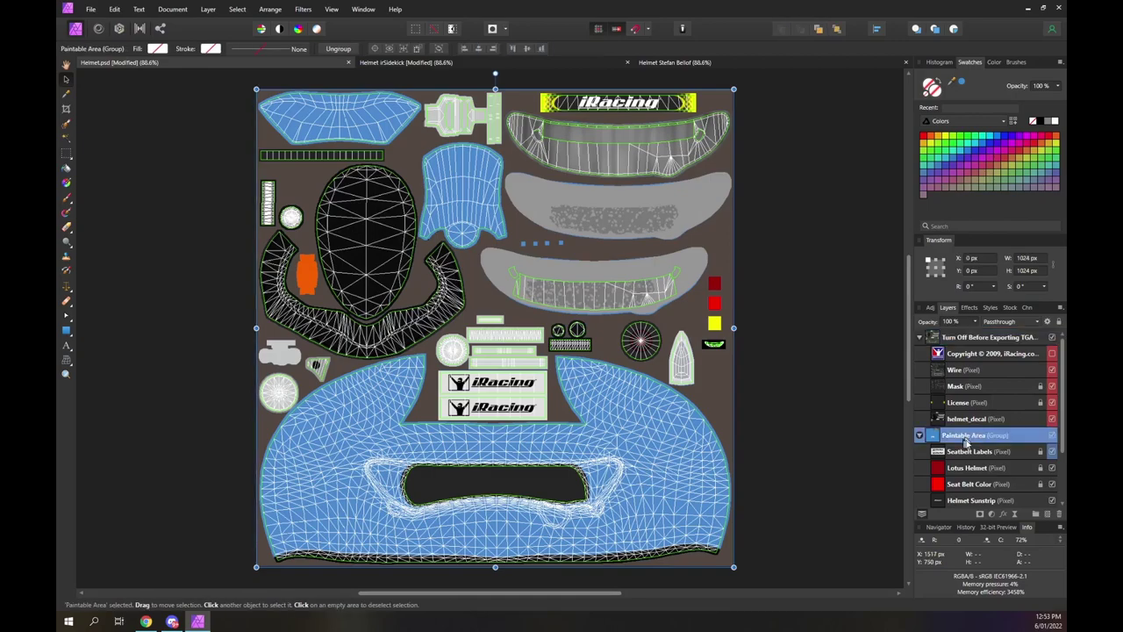
scroll(986, 450, "down", 2)
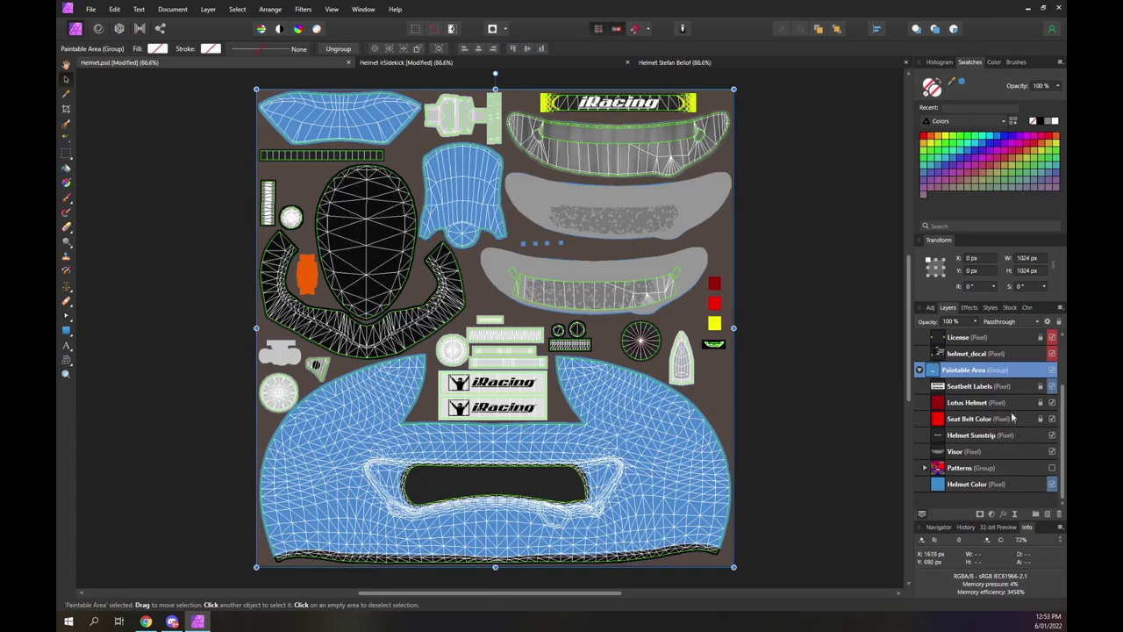
left_click(1052, 387)
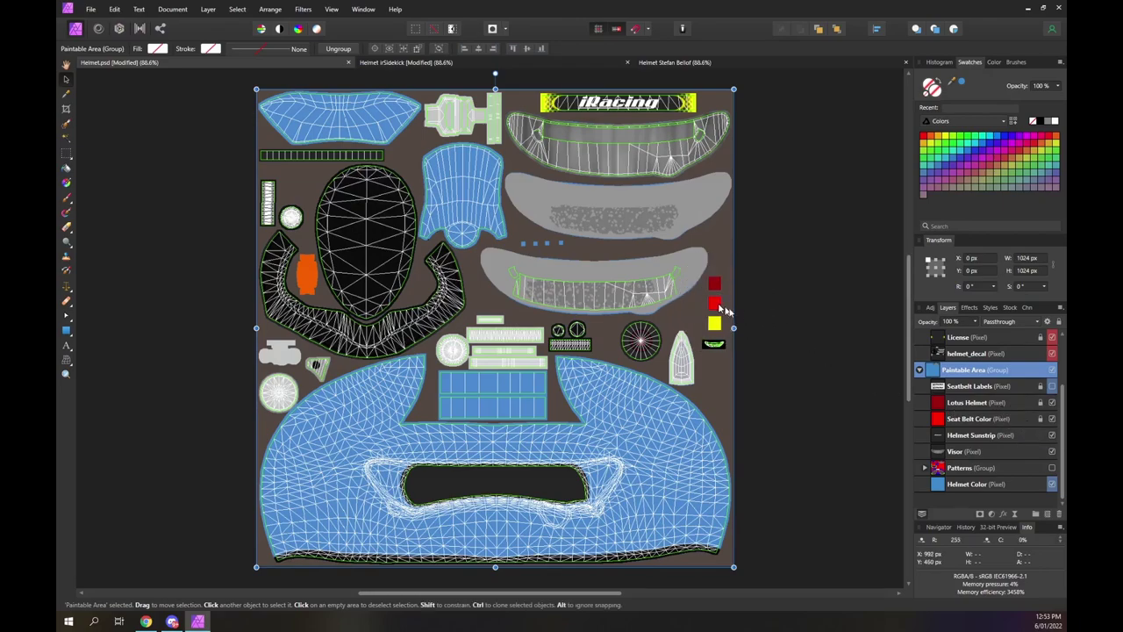
left_click(1053, 419)
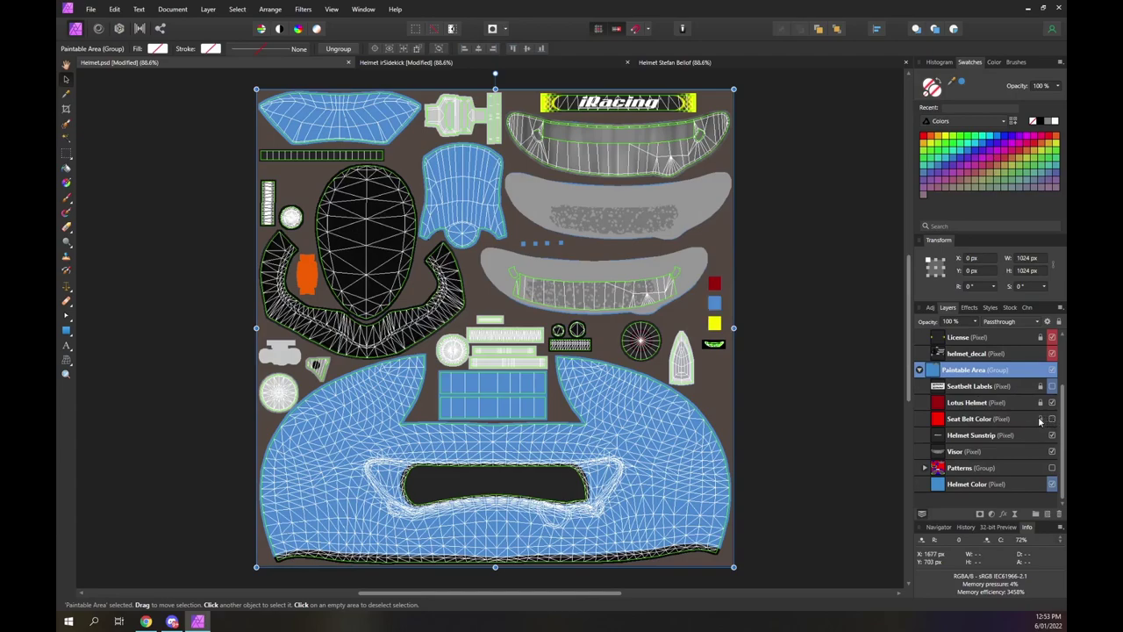
left_click(976, 436)
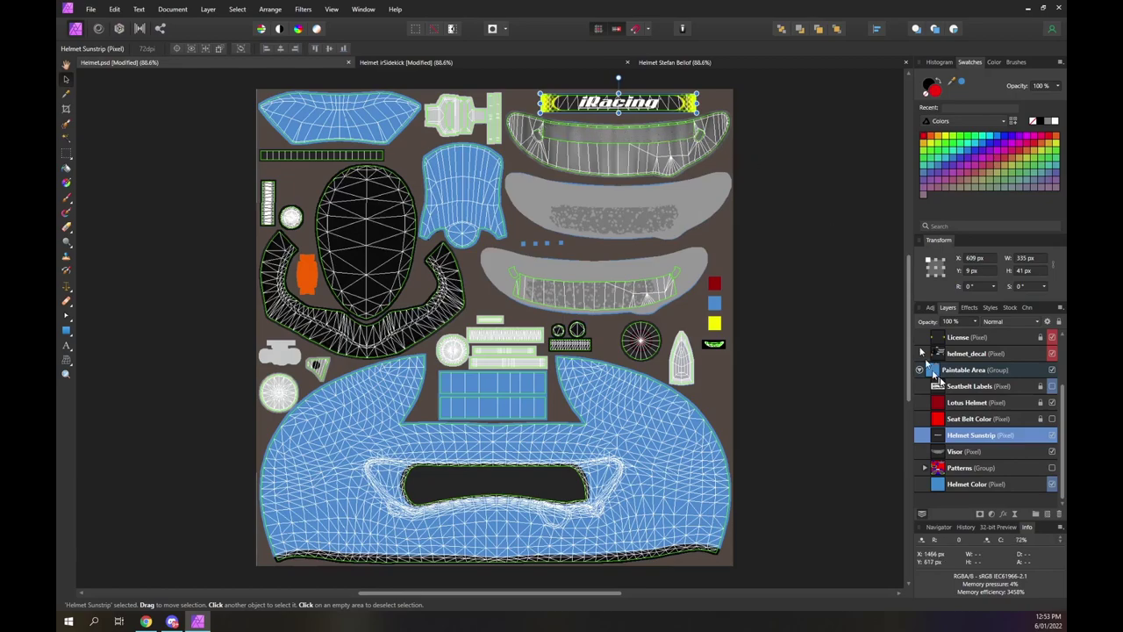
Step: Hide the 'Turn Off Before Exporting TGA' group and load the Visor layer's pixels as a selection
left_click(971, 452)
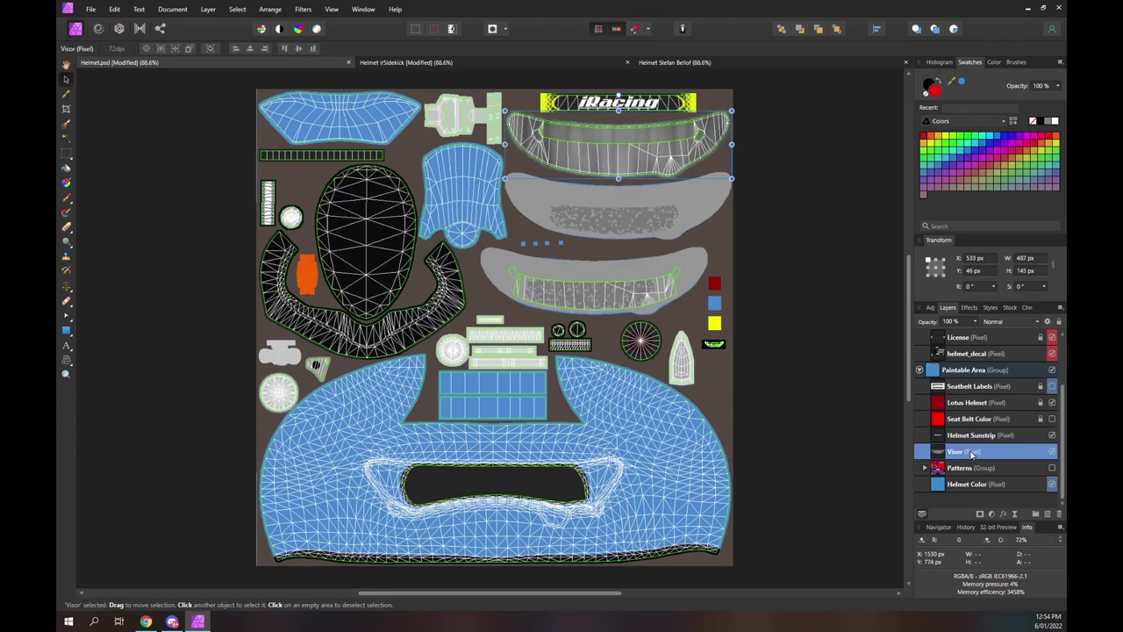
scroll(1026, 377, "up", 3)
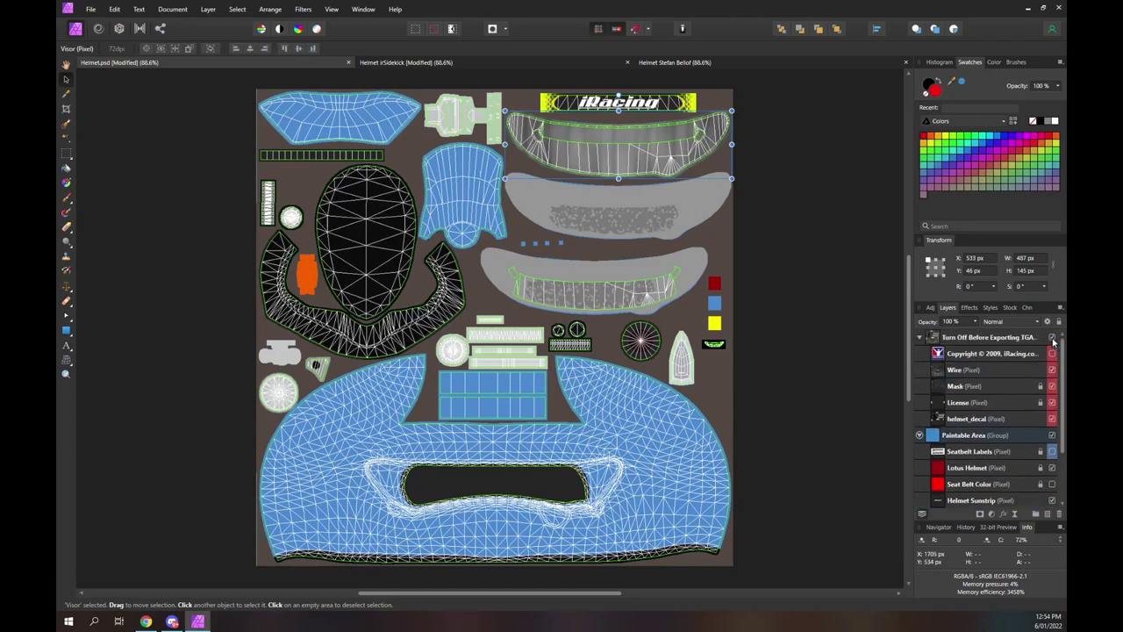
left_click(1052, 338)
scroll(1045, 368, "down", 2)
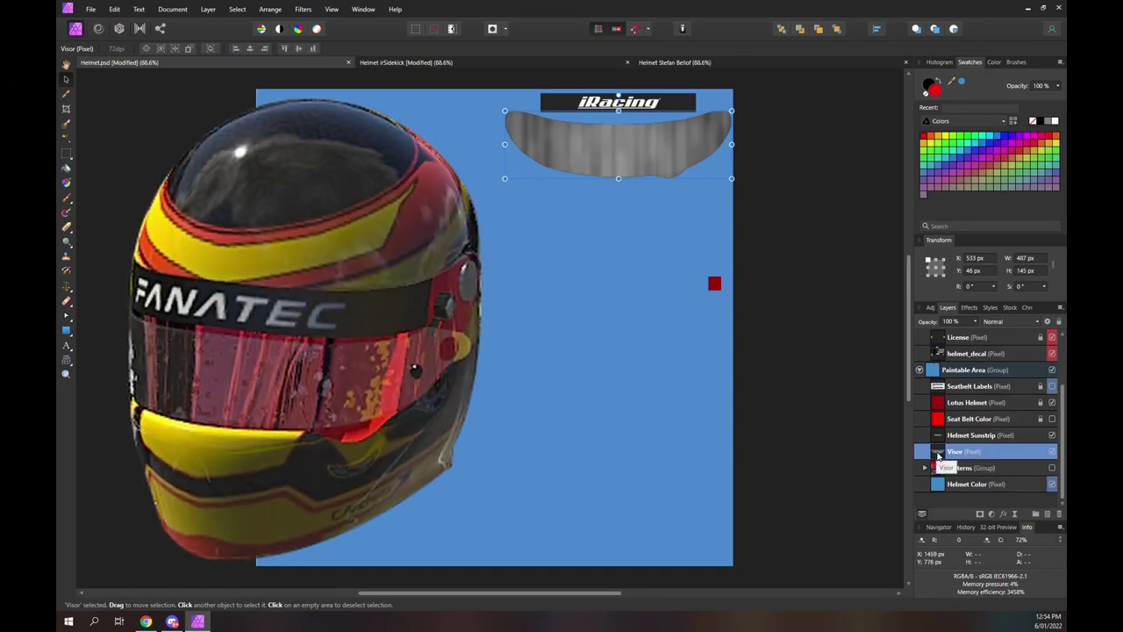
left_click(937, 455, "ctrl")
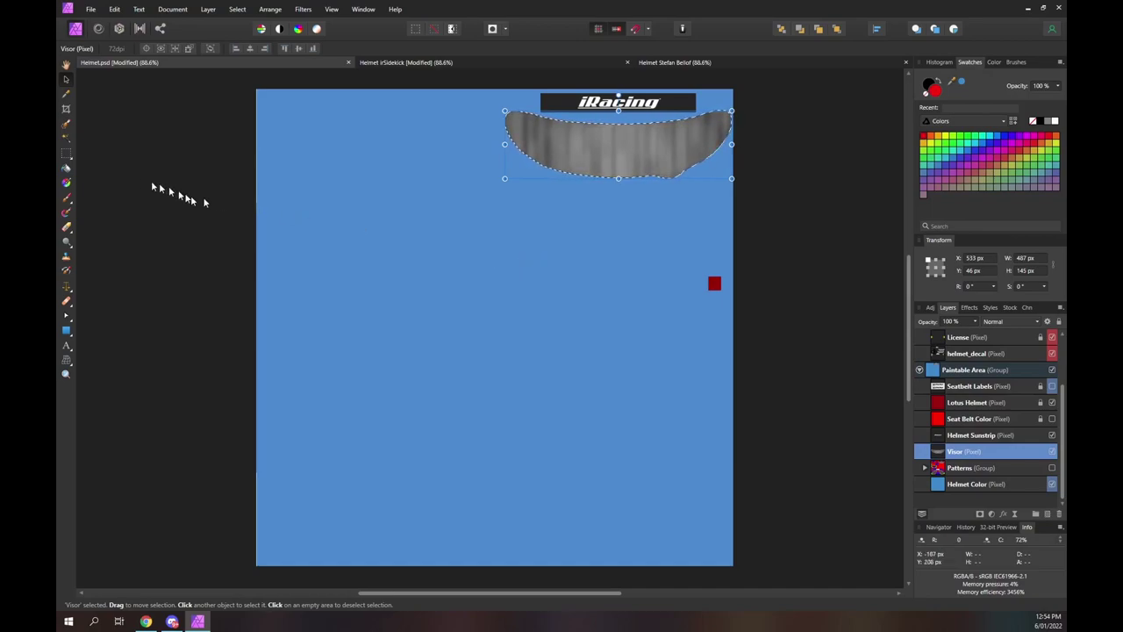
Step: Flood fill the visor selection with solid red, then undo the fill
left_click(66, 167)
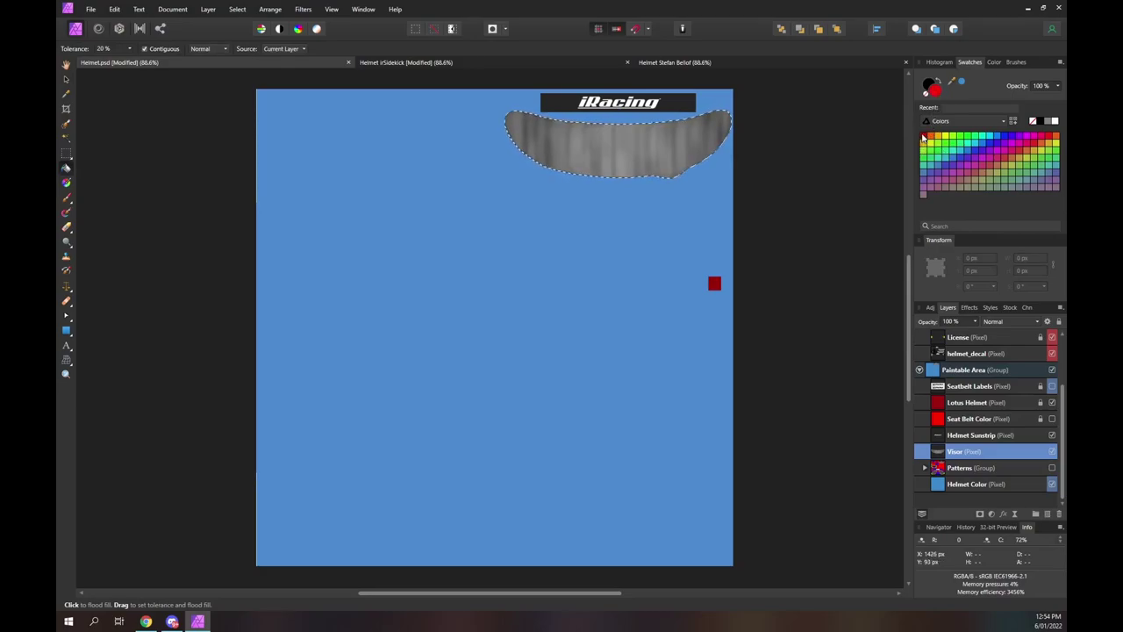
left_click(664, 156)
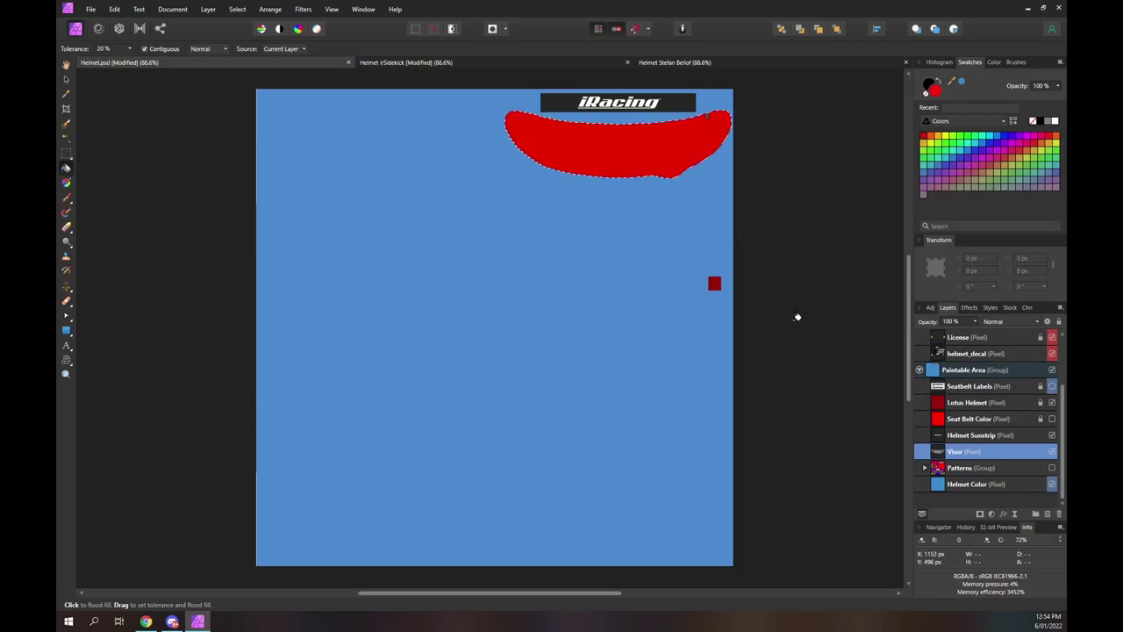
key("ctrl+z")
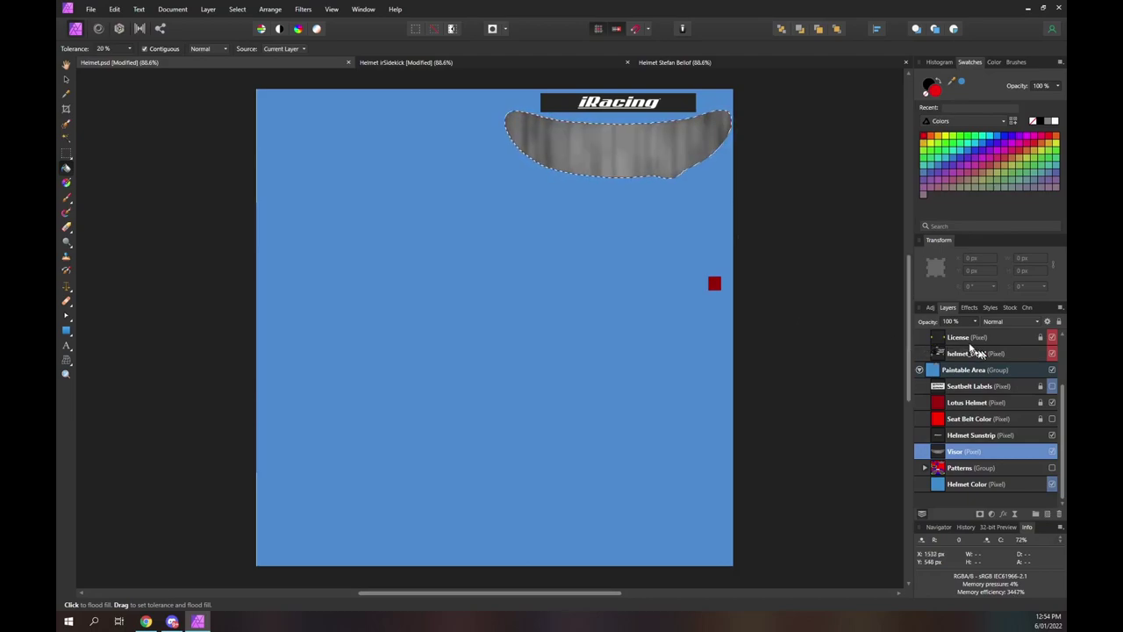
Step: Try a red Color Overlay effect on the Visor layer, then switch it off
left_click(969, 309)
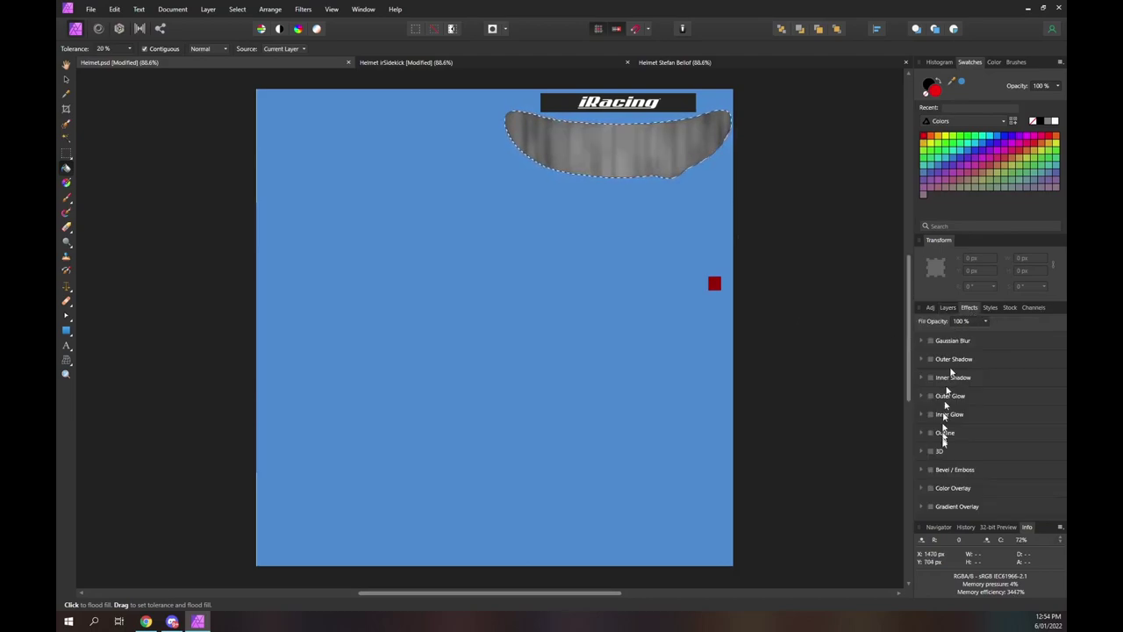
left_click(931, 489)
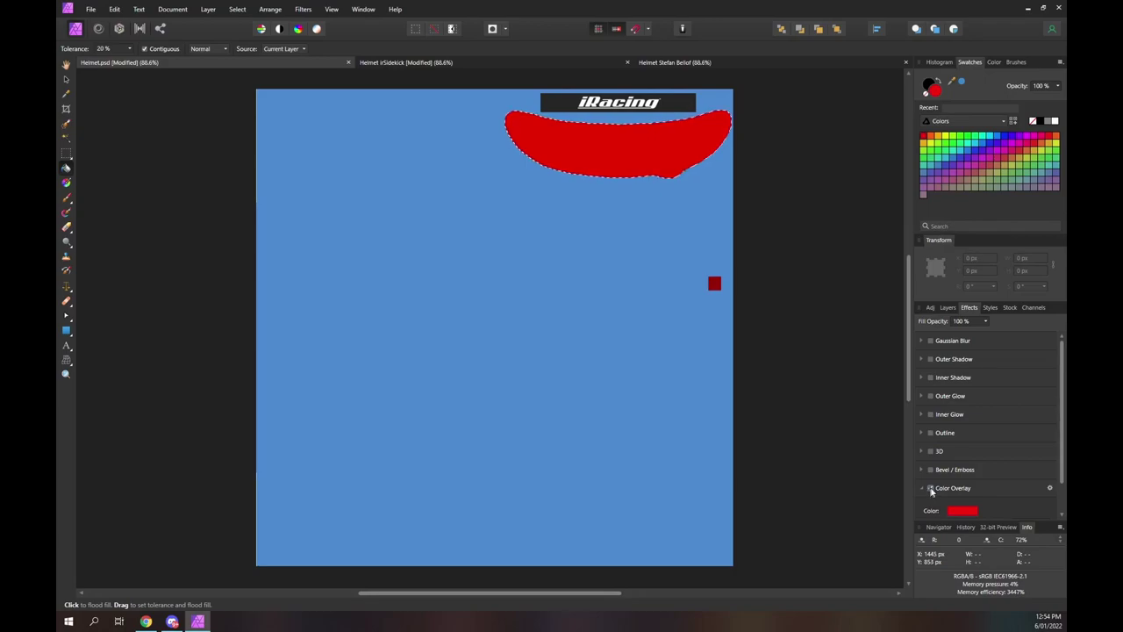
left_click(931, 489)
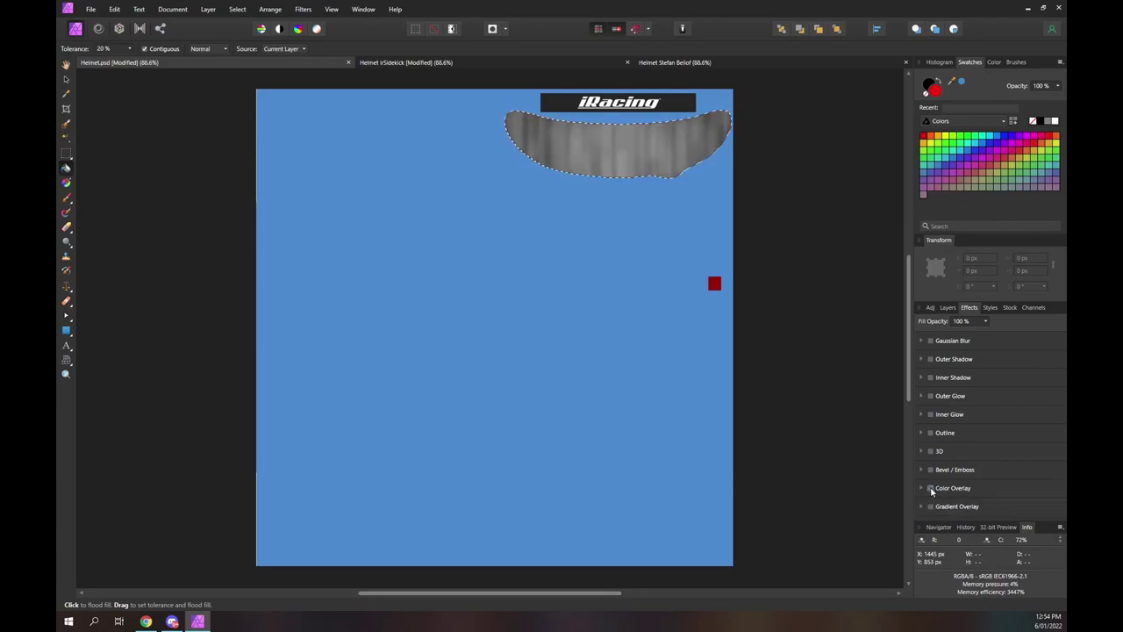
Step: Add a Recolor adjustment set to hue 304.2° and 92% saturation, tinting the template magenta
left_click(946, 307)
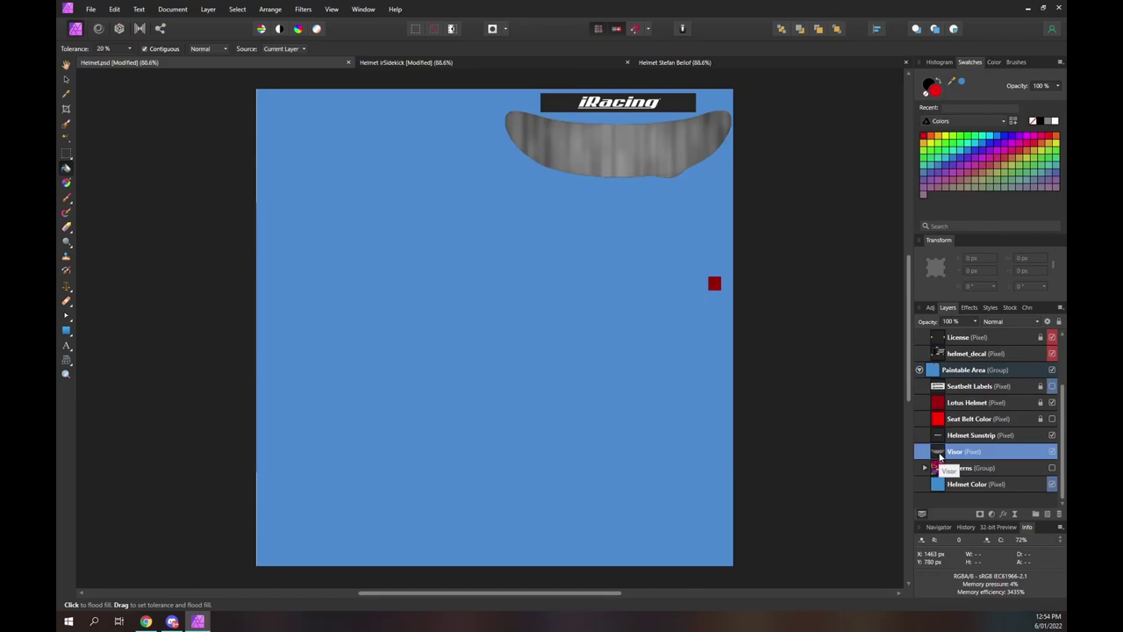
left_click(992, 514)
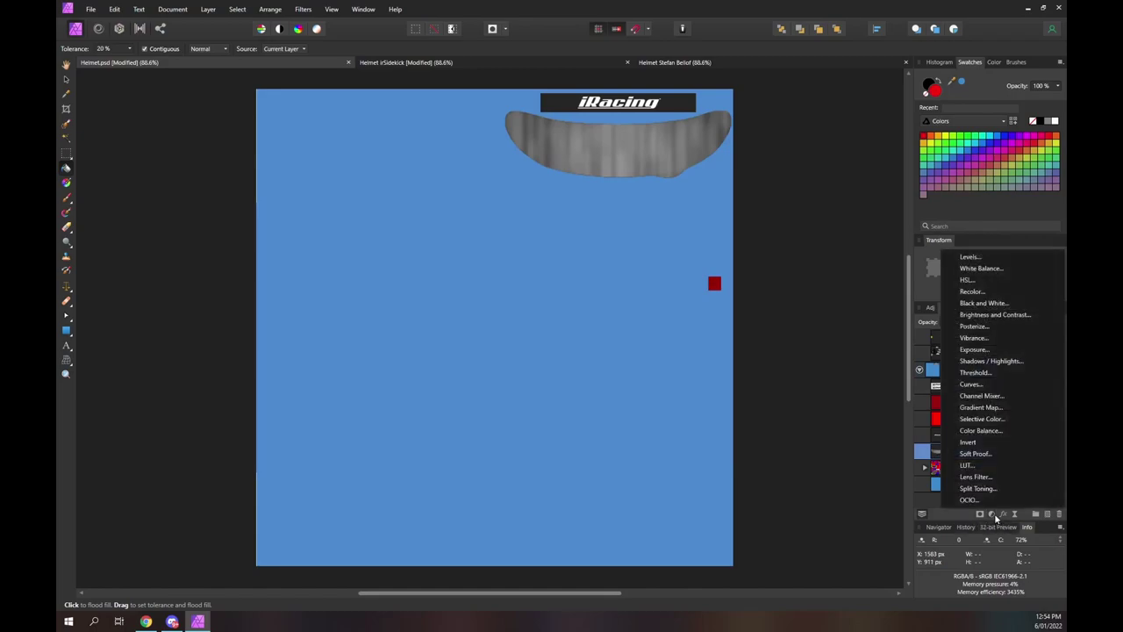
left_click(983, 292)
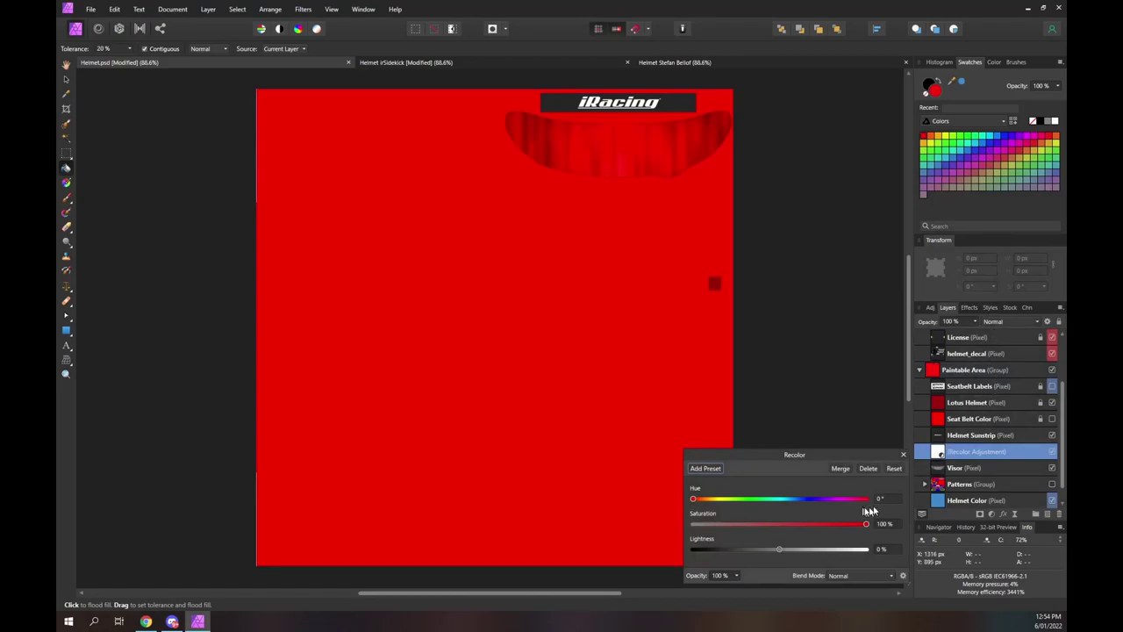
left_click(838, 499)
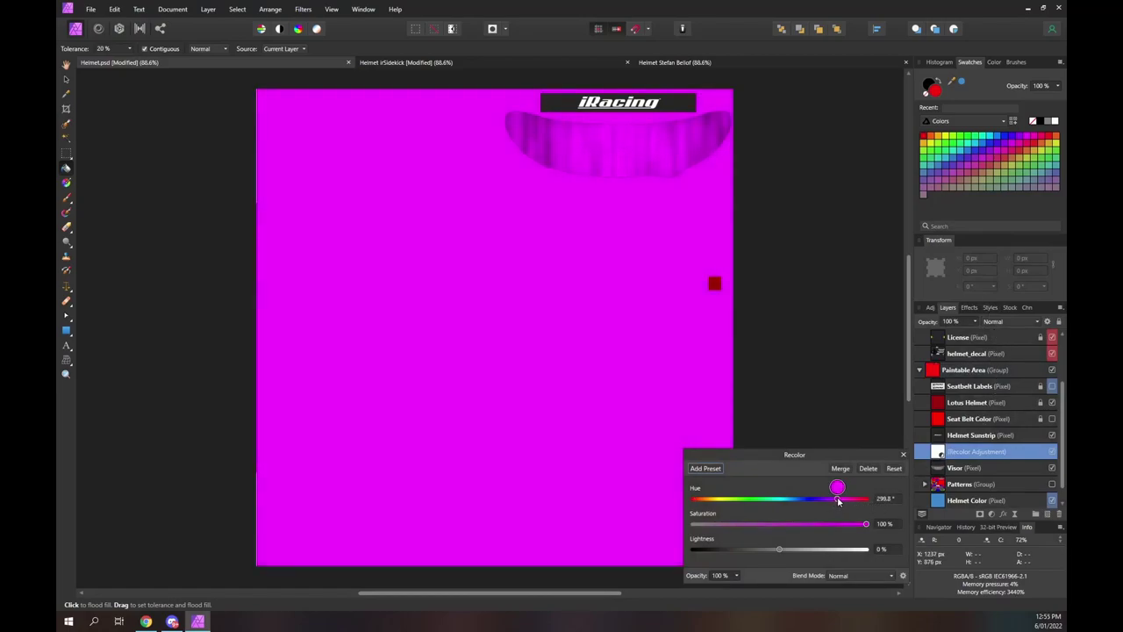
left_click_drag(838, 499, 861, 527)
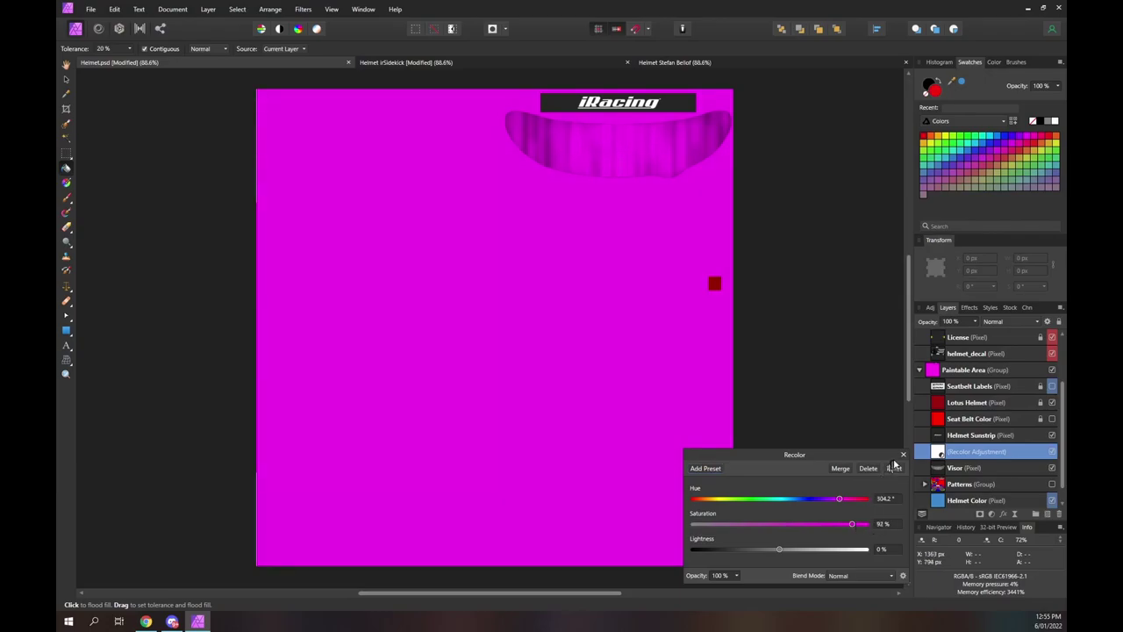
left_click(904, 454)
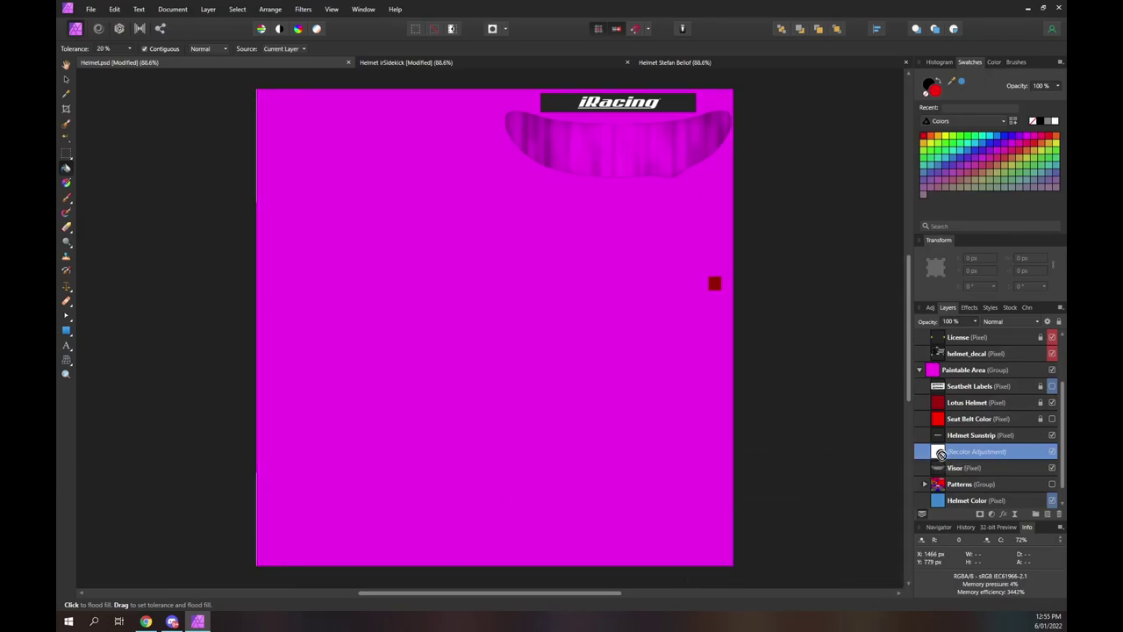
Step: Nest the Recolor adjustment inside the Visor layer, then delete it
left_click_drag(941, 454, 947, 474)
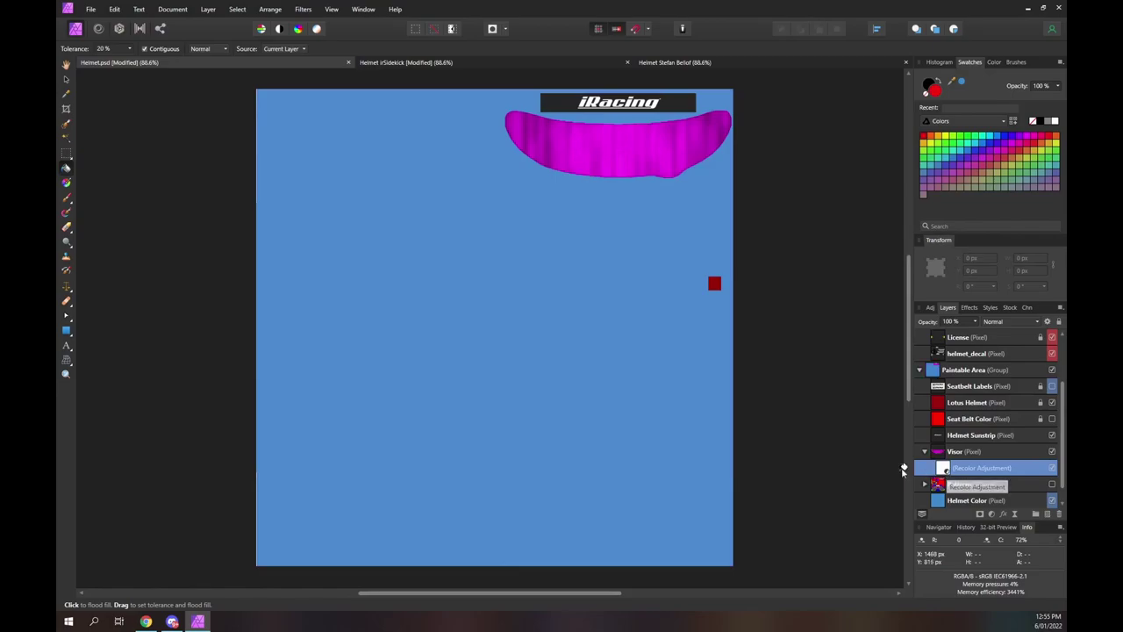
left_click(1059, 516)
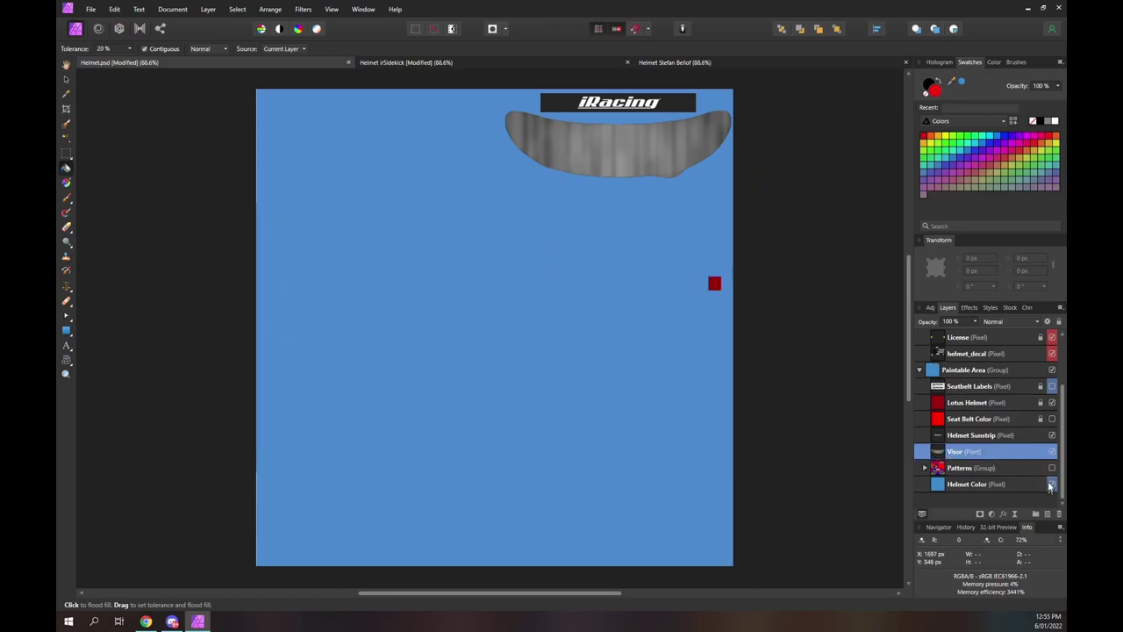
Step: Show and expand Patterns, hiding helmet_pattern_000 to 005 until pattern 006's checkered design appears
left_click(1052, 468)
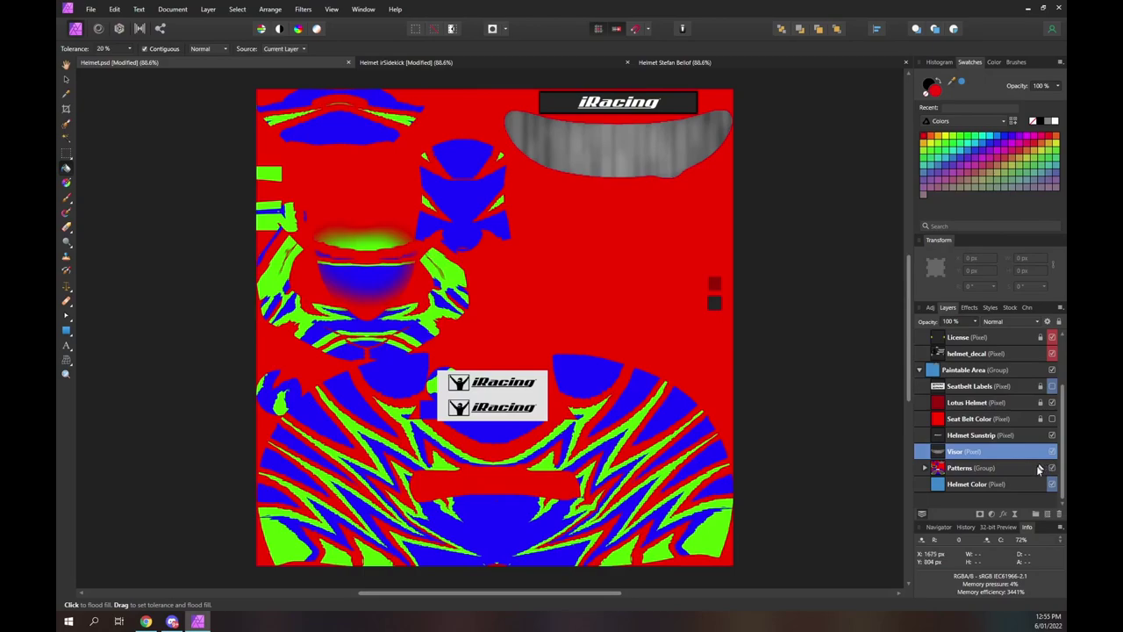
left_click(925, 468)
scroll(1000, 472, "down", 3)
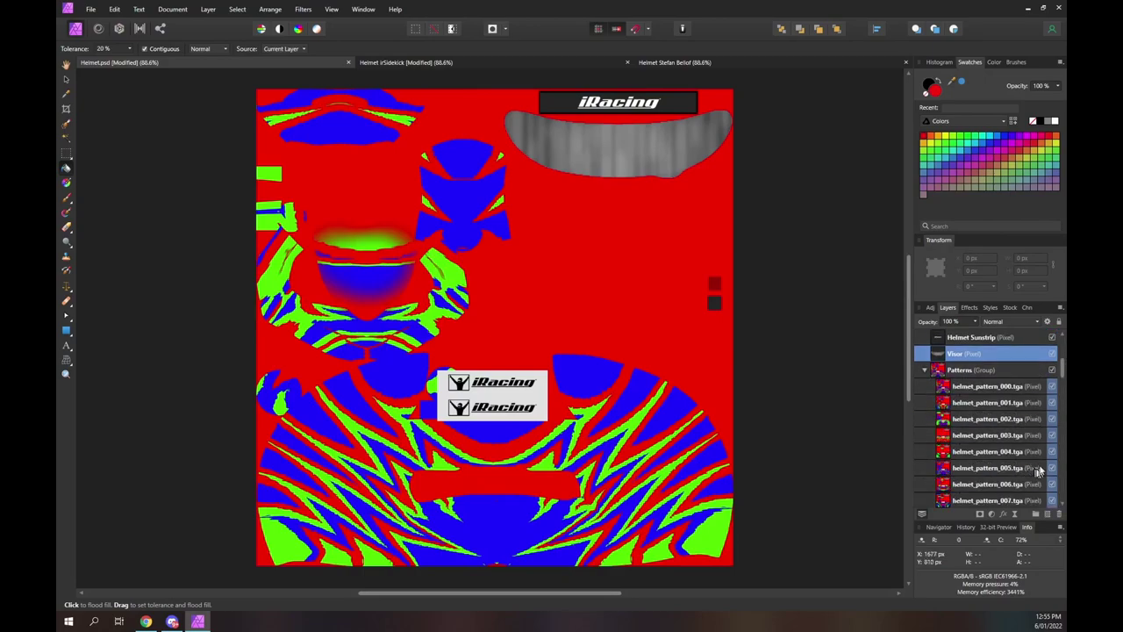
left_click(1052, 386)
left_click(1053, 402)
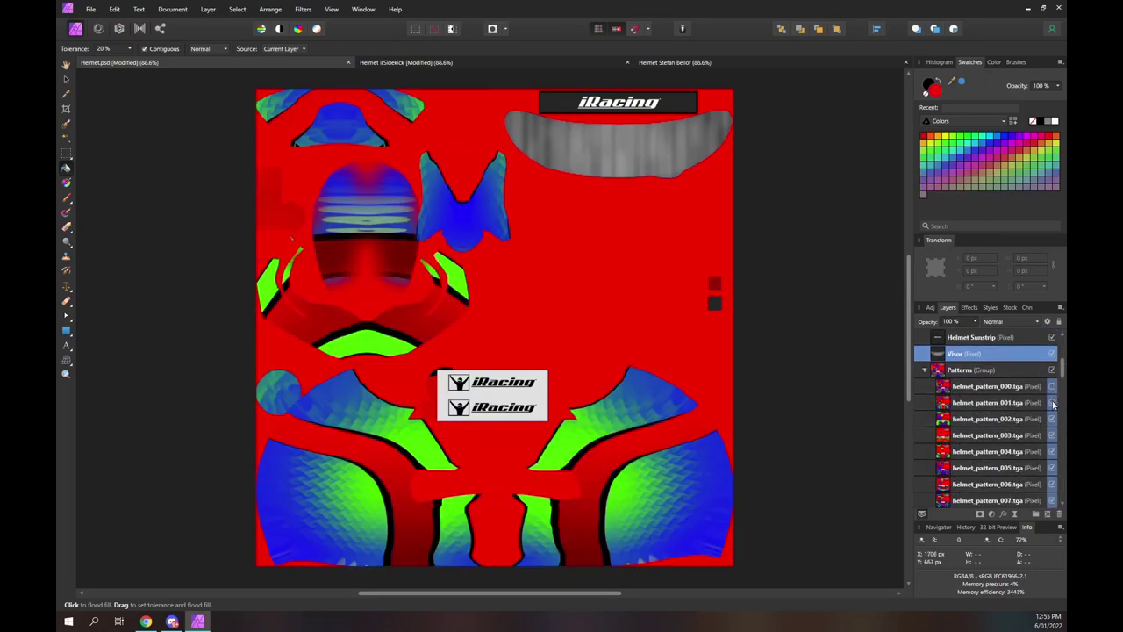
left_click(1052, 419)
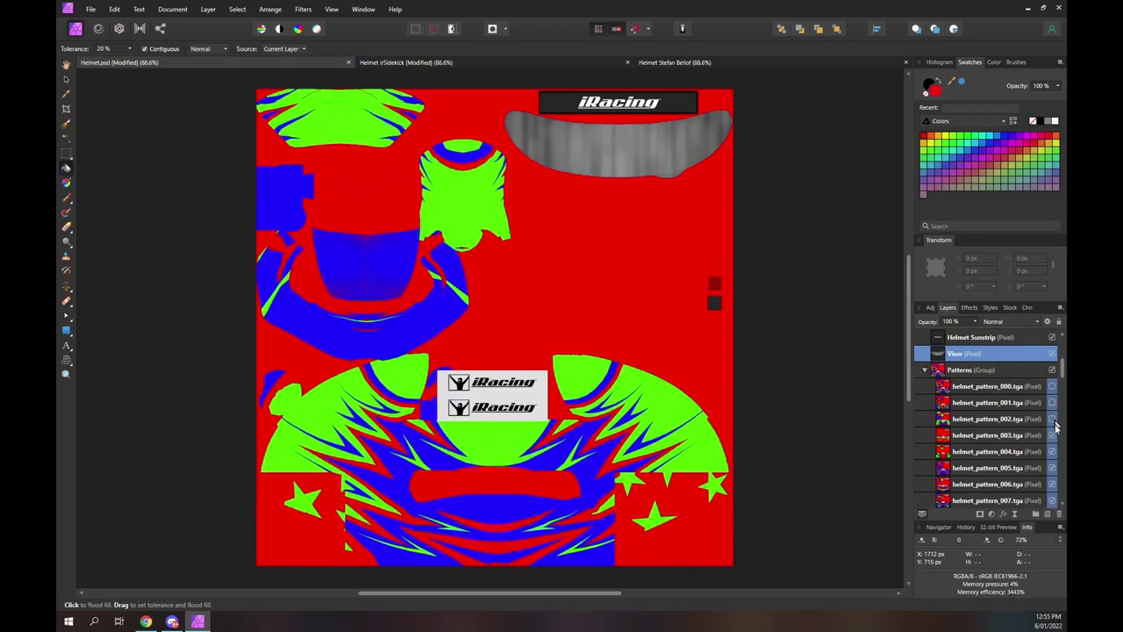
left_click(1054, 436)
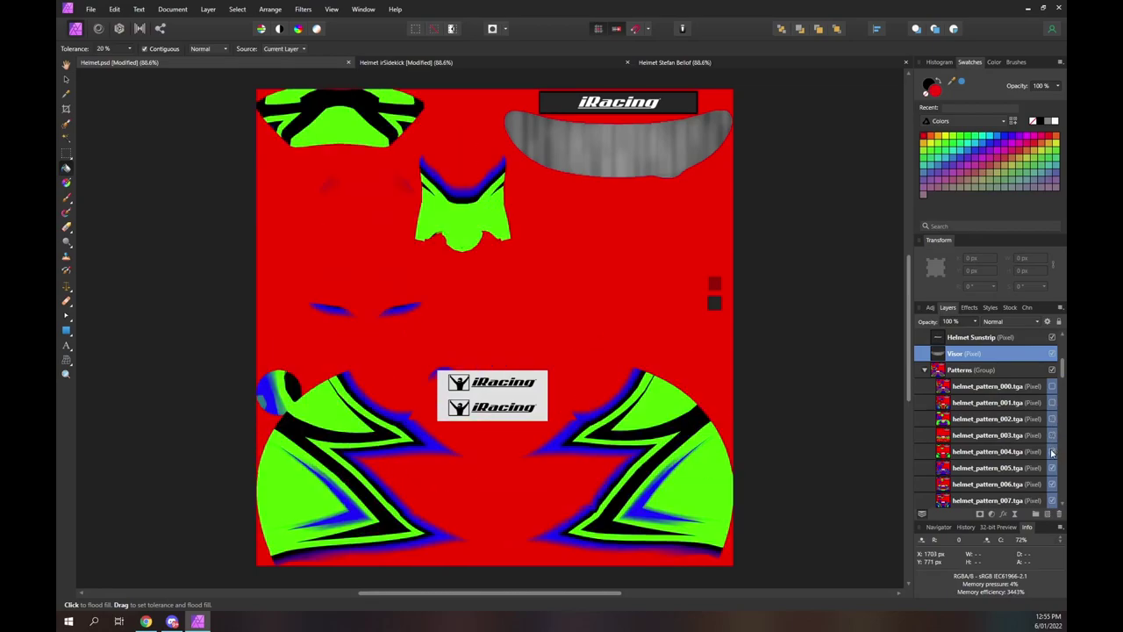
left_click(1054, 451)
left_click(1053, 468)
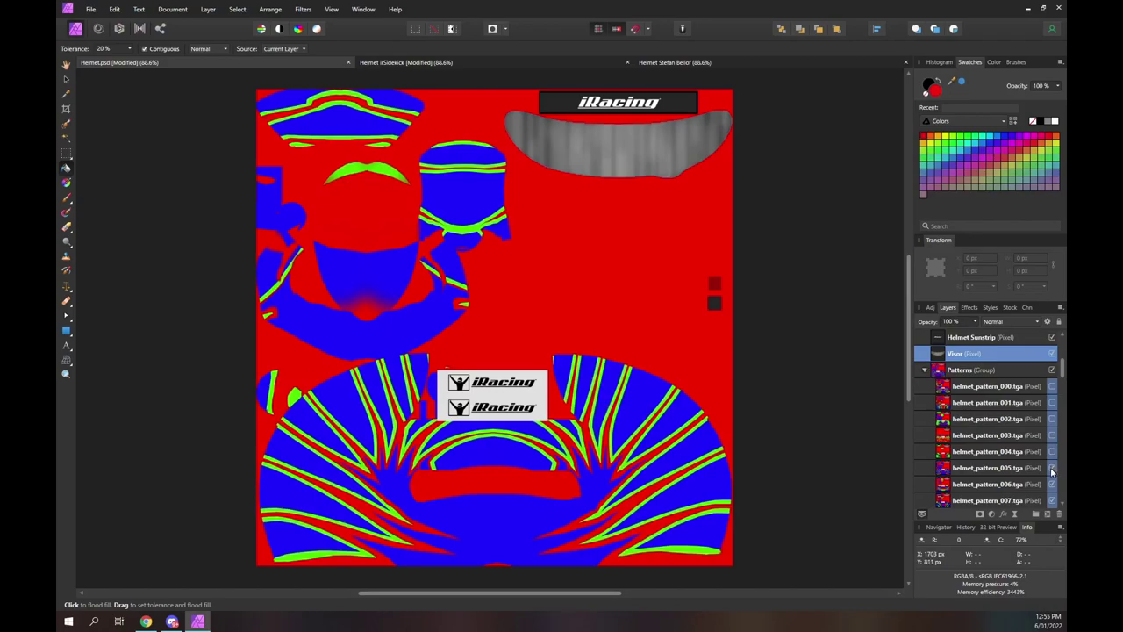
Step: Collapse the Patterns group, select Helmet Color and turn off the Patterns group's visibility
left_click(926, 373)
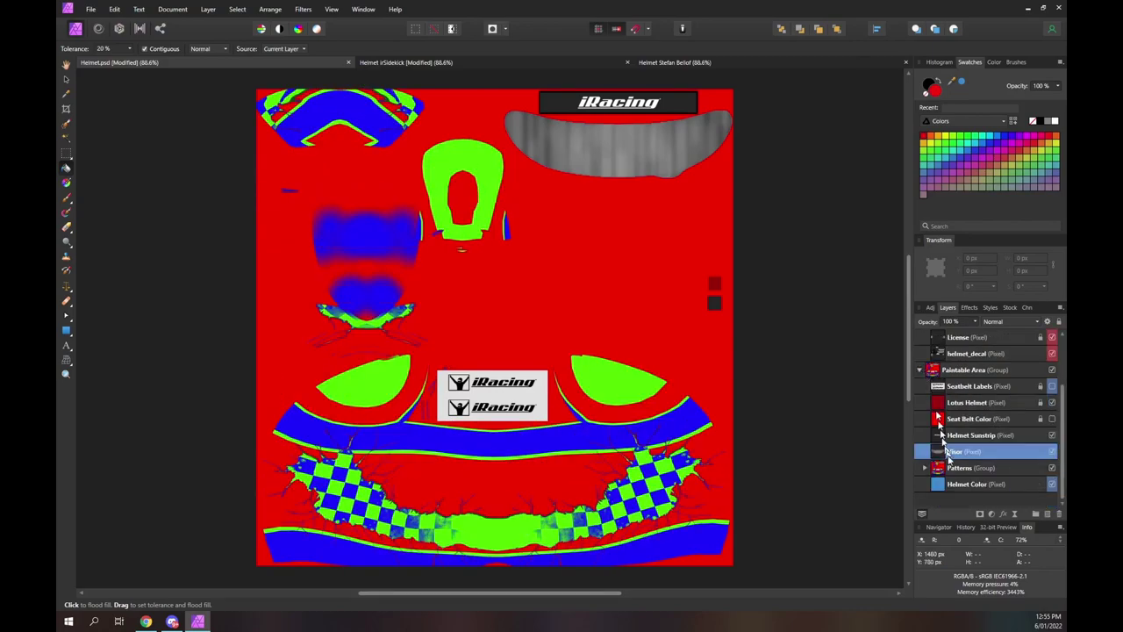
left_click(957, 492)
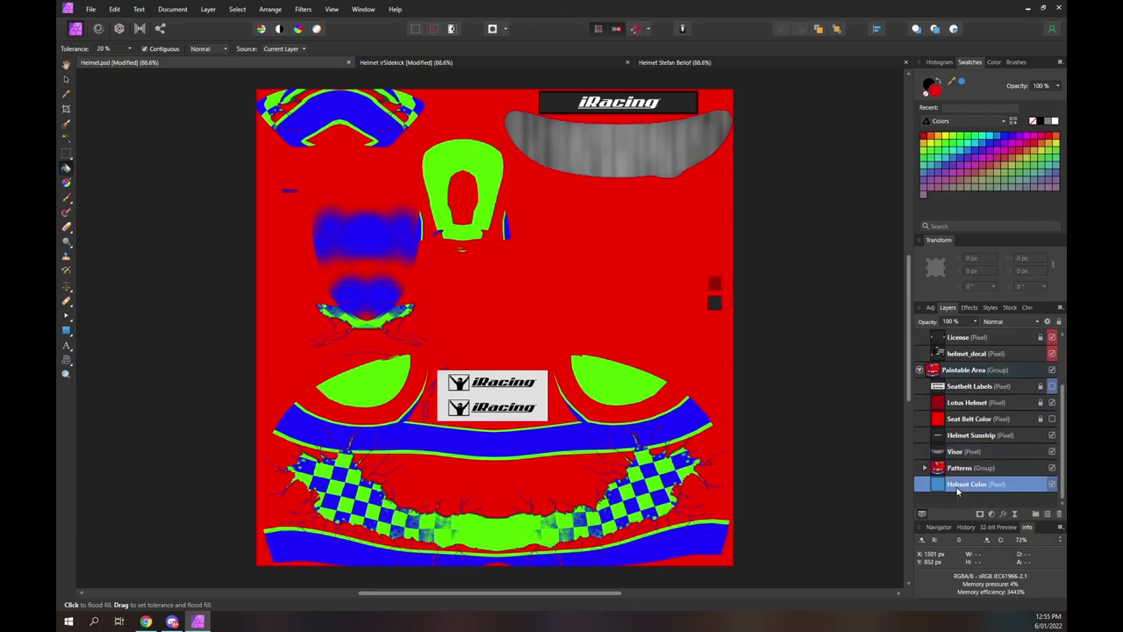
left_click(1052, 469)
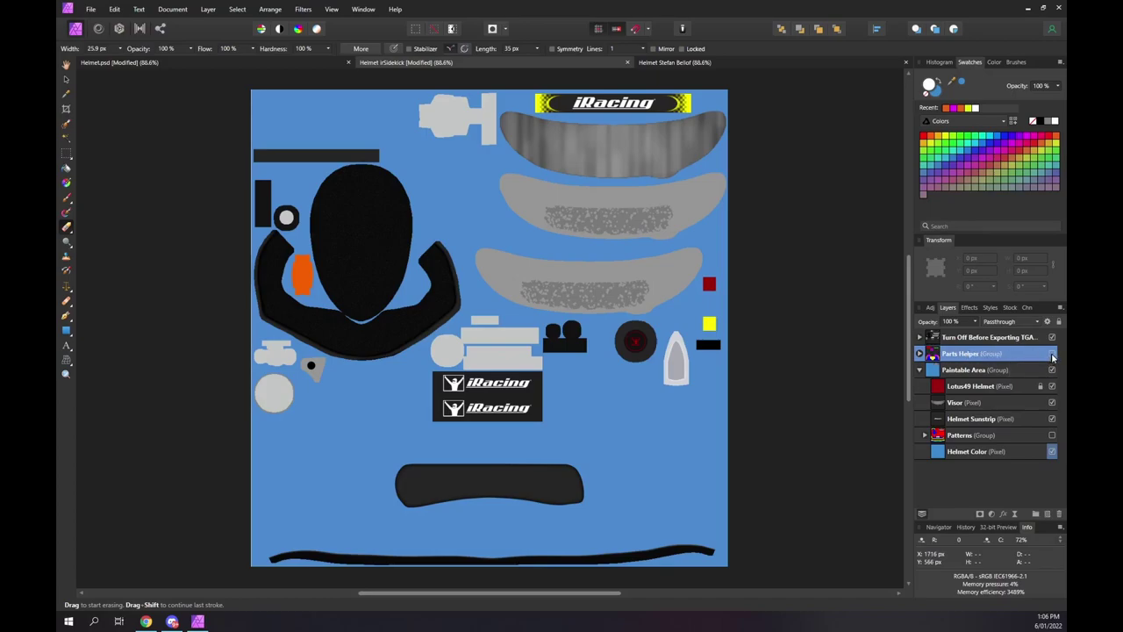
Step: Show and expand the Parts Helper group, toggling the red Aero Lip shape off and on
left_click(1052, 355)
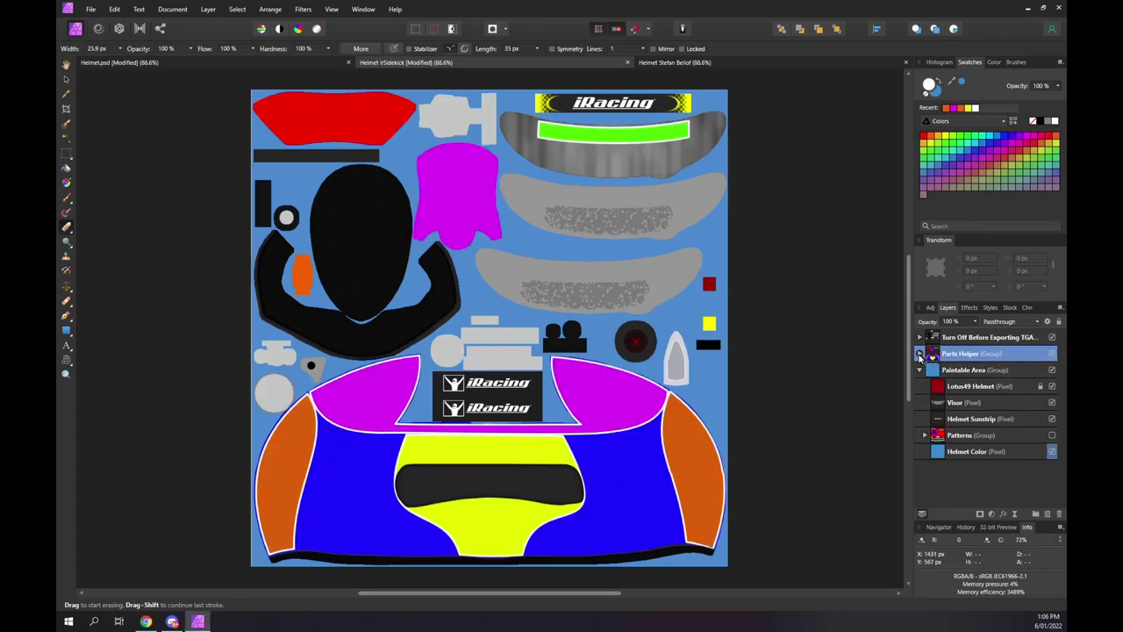
left_click(920, 354)
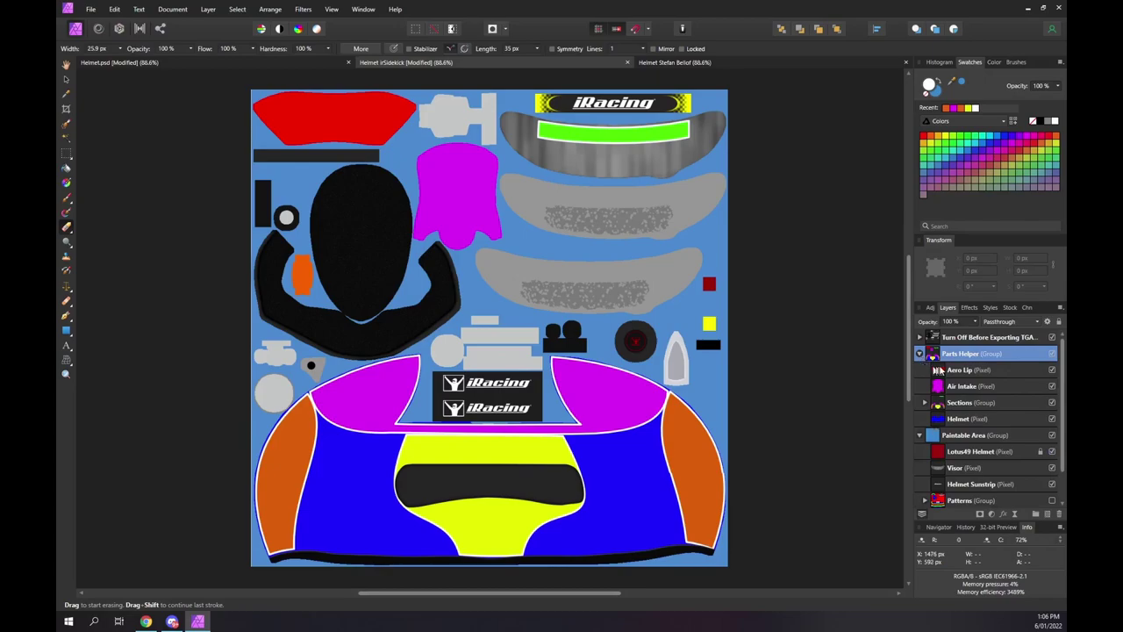
left_click(942, 371)
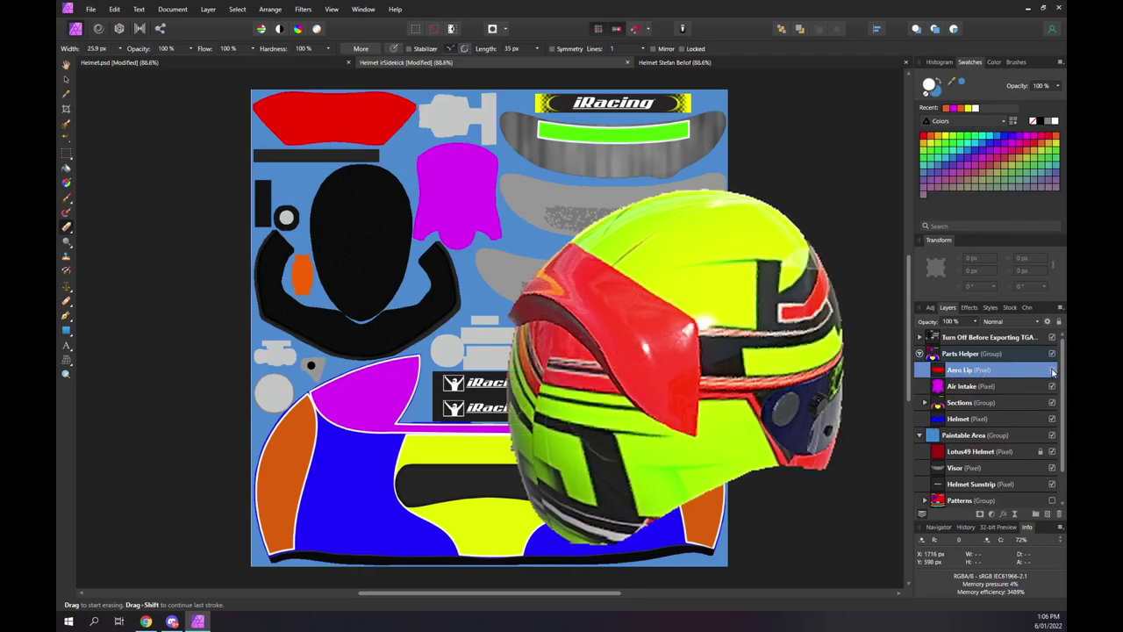
left_click(1053, 370)
left_click(1052, 370)
left_click(1053, 370)
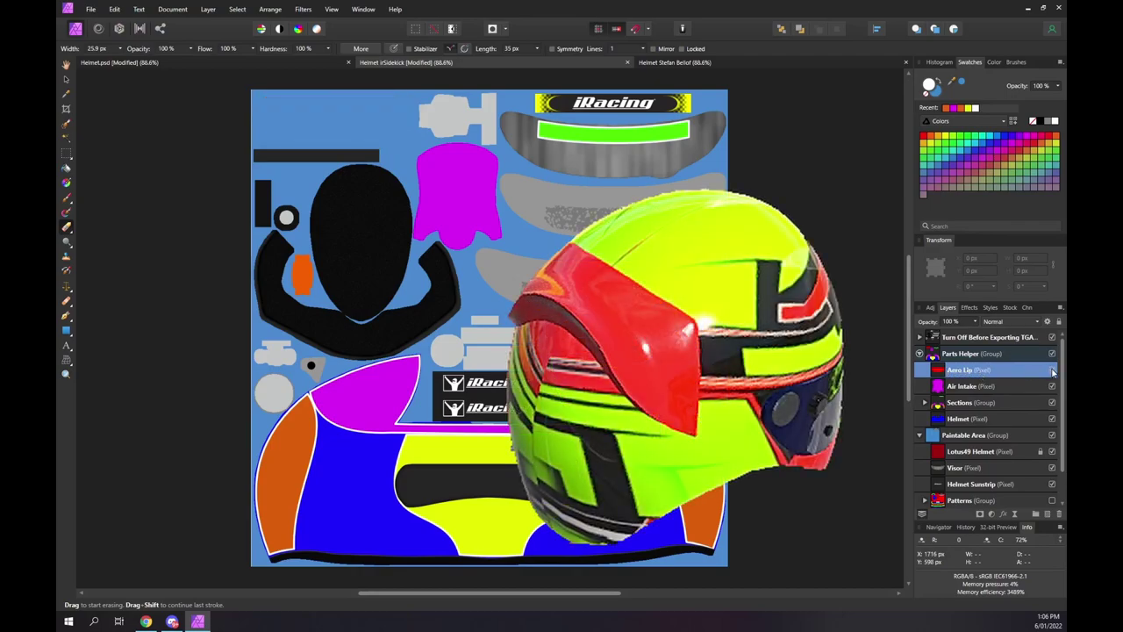
left_click(1053, 371)
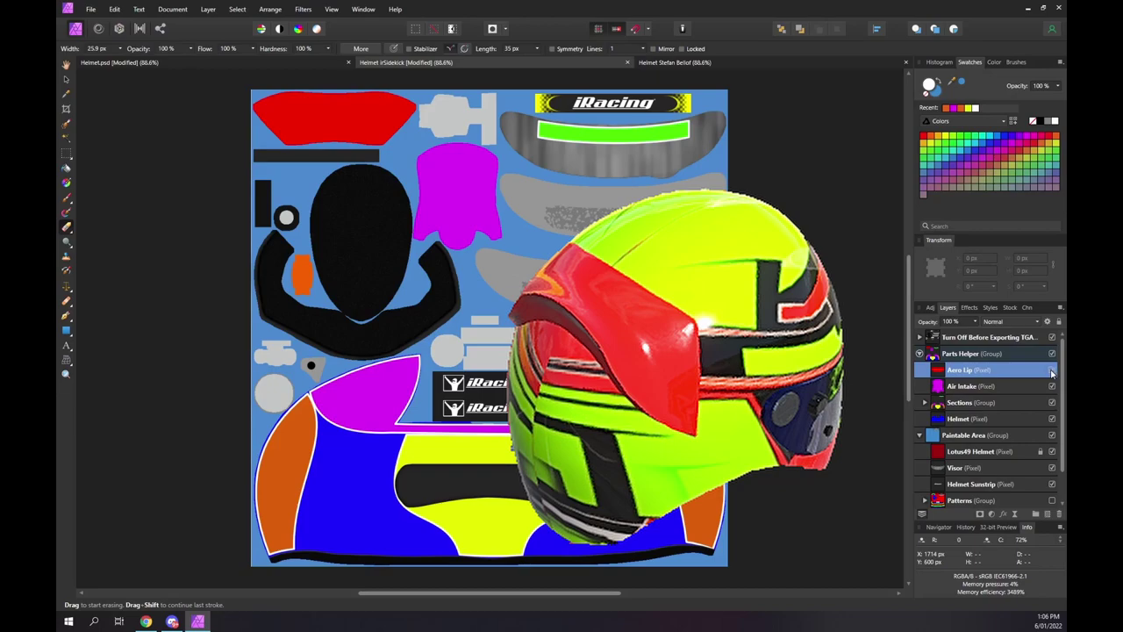
Step: Select Air Intake and toggle its magenta shape to locate it, leaving it visible
left_click(1036, 387)
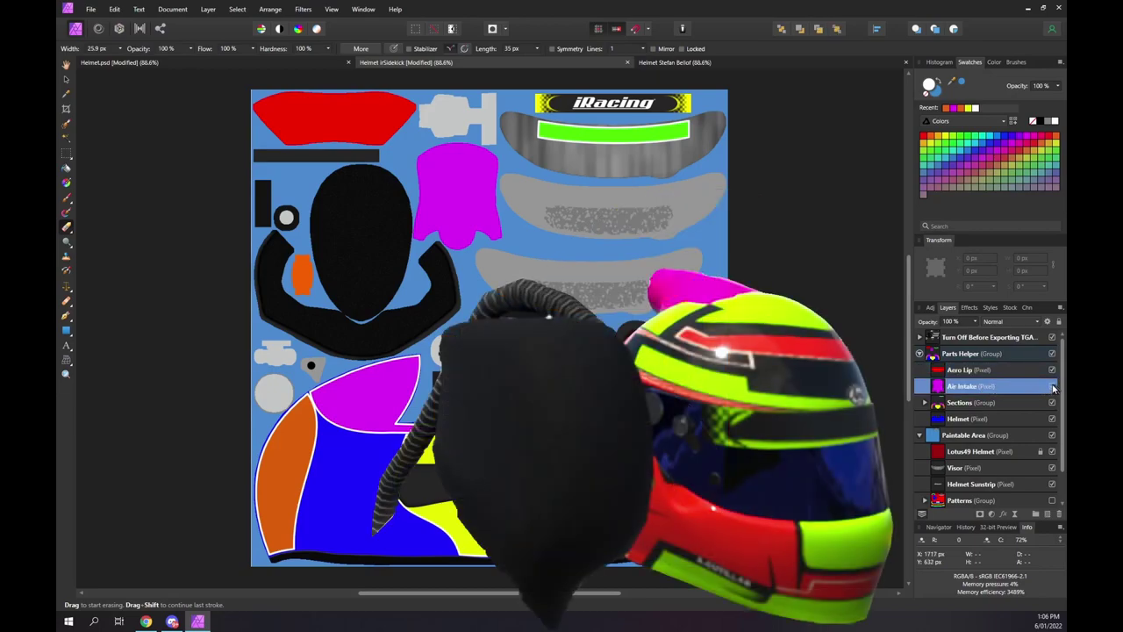
left_click(1052, 387)
left_click(1053, 387)
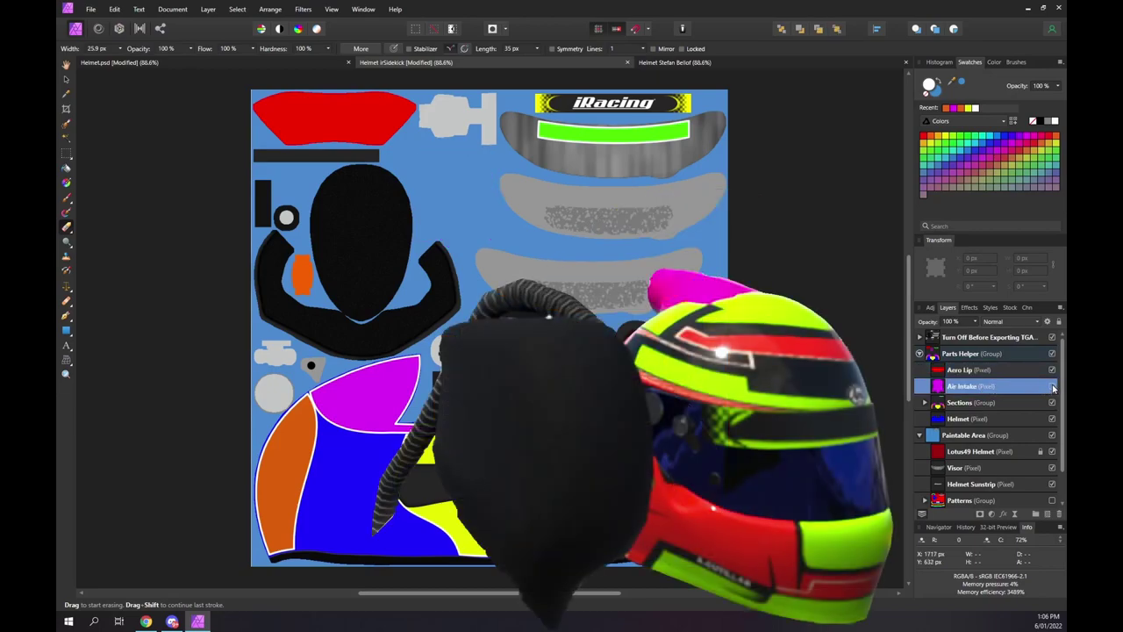
left_click(1052, 387)
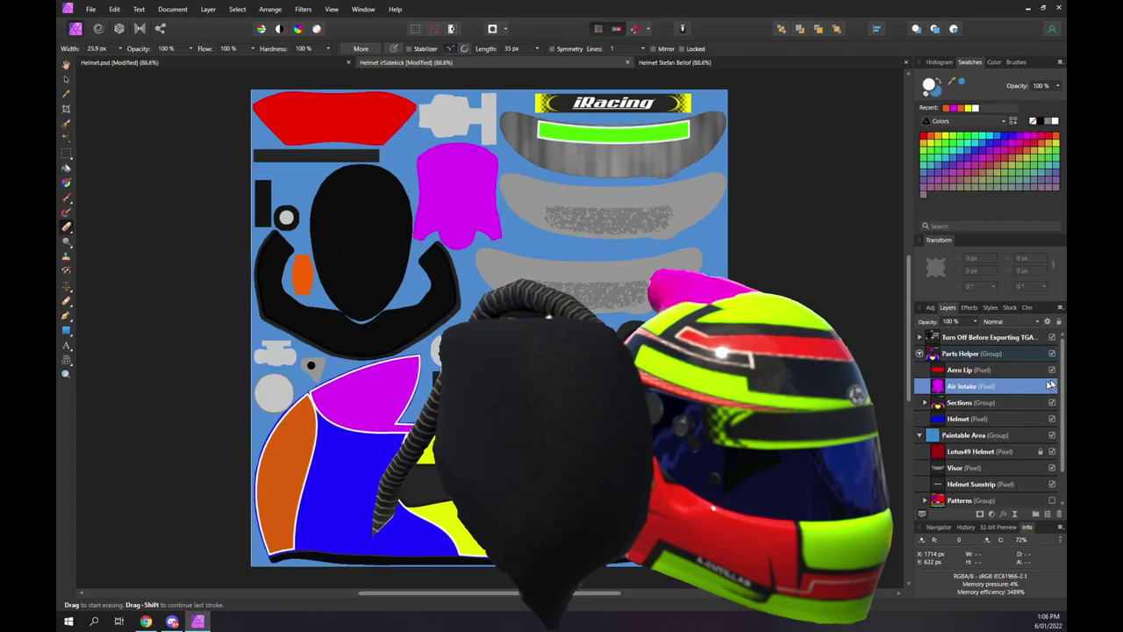
Step: Expand the Sections group and toggle the magenta Top and orange Back sections off and on
left_click(937, 406)
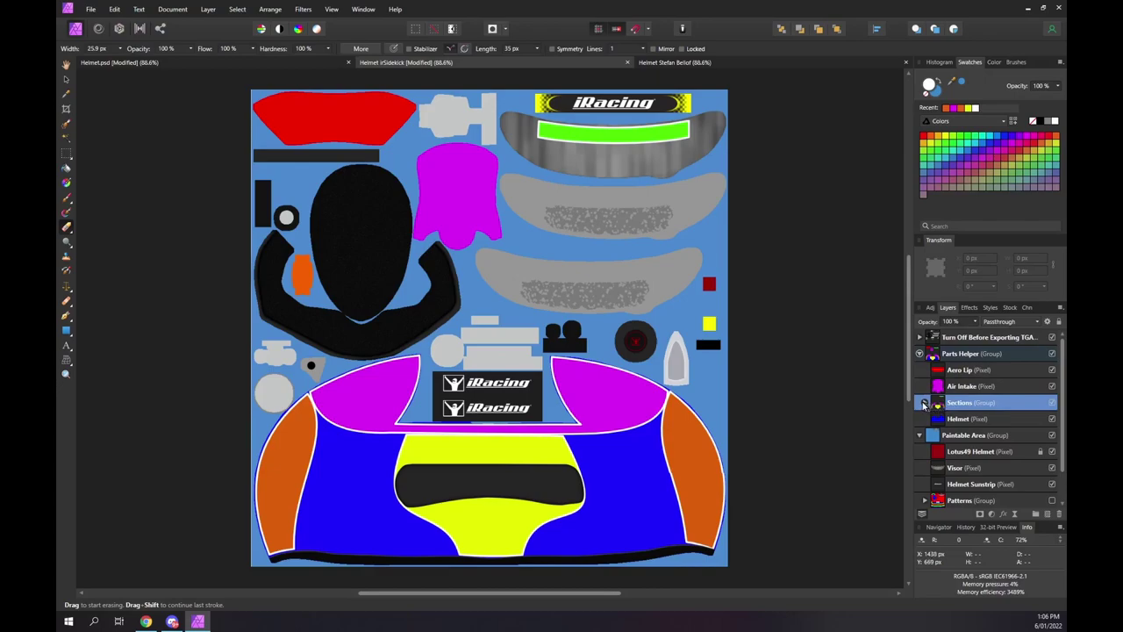
left_click(924, 405)
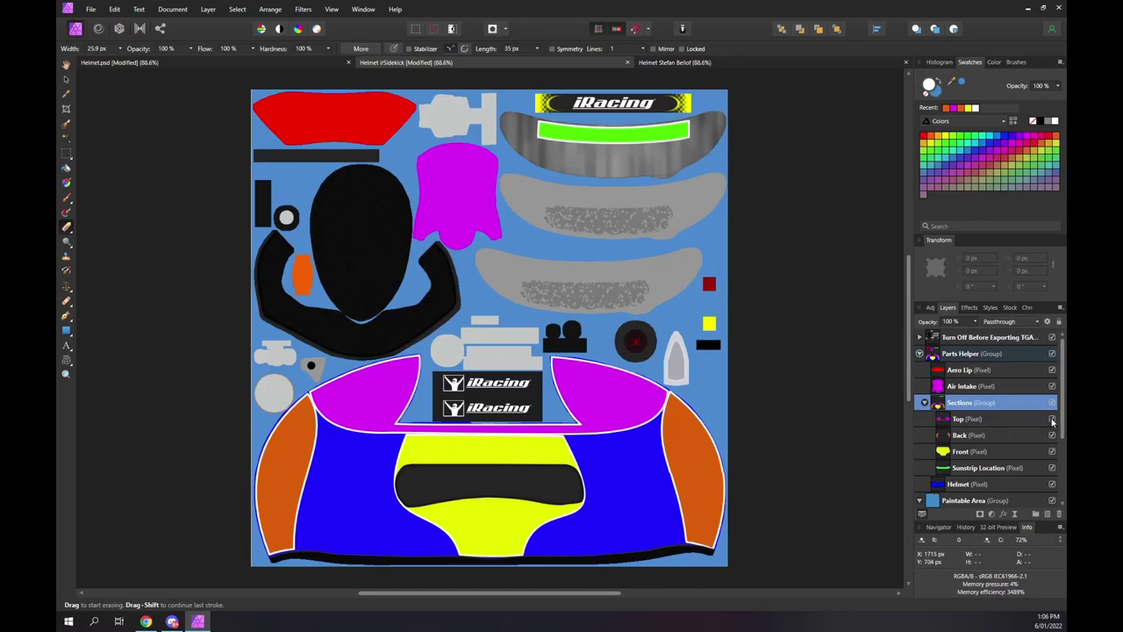
left_click(1052, 421)
left_click(1052, 421)
left_click(1052, 435)
left_click(1052, 435)
Step: Toggle the yellow Front, green Sunstrip Location and blue Helmet sections off and on
left_click(1053, 451)
left_click(1052, 453)
left_click(1053, 468)
left_click(1053, 468)
left_click(1053, 469)
left_click(1053, 468)
left_click(1054, 486)
left_click(1053, 486)
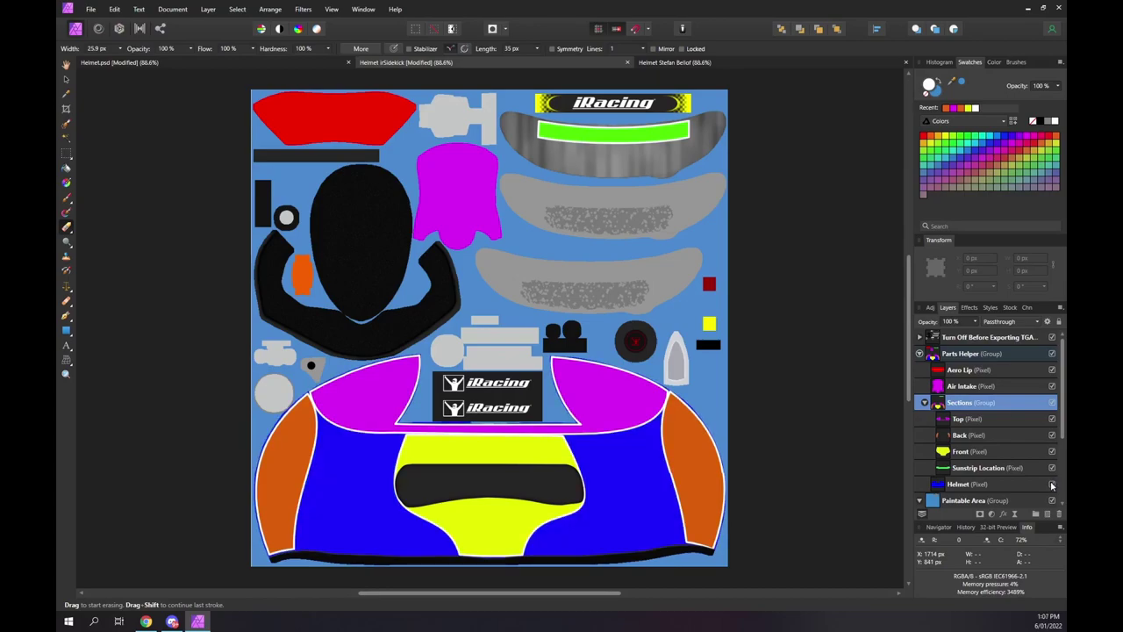